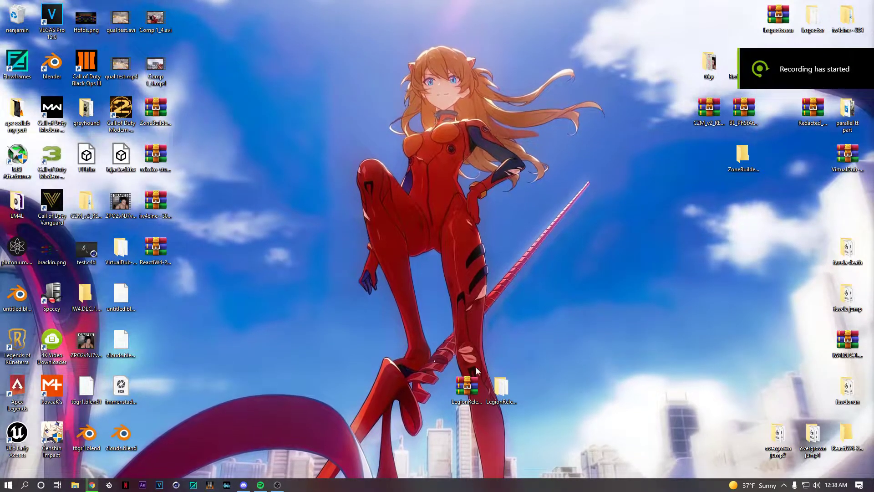
# Launch Legion.exe from the LegionReleasev2.43 folder on the desktop.
pyautogui.moveTo(503, 385); pyautogui.dragTo(505, 196)
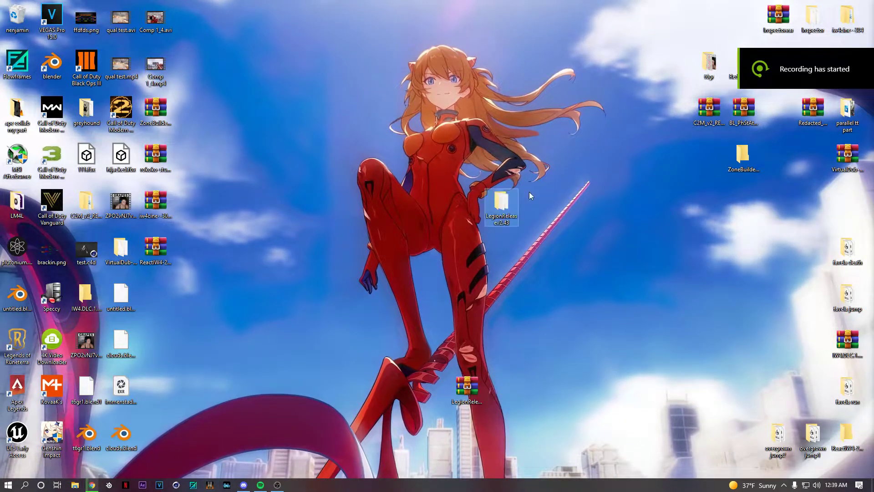
pyautogui.doubleClick(496, 203)
pyautogui.click(211, 86)
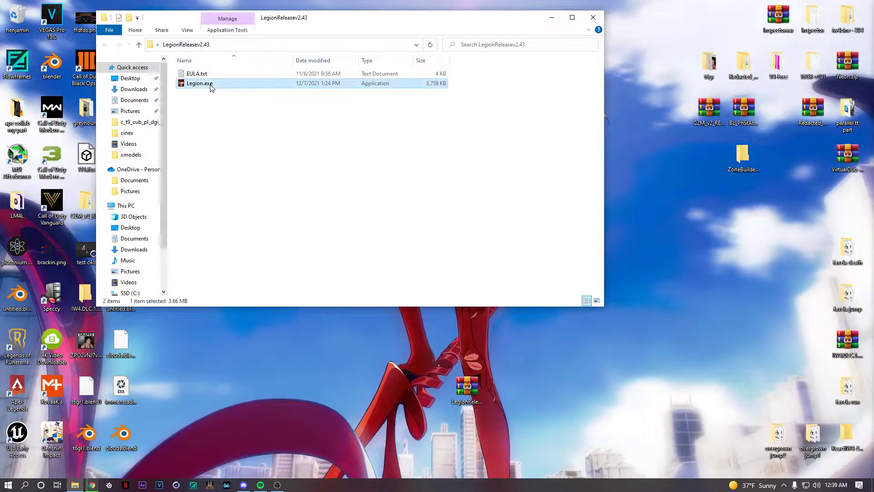
pyautogui.doubleClick(211, 86)
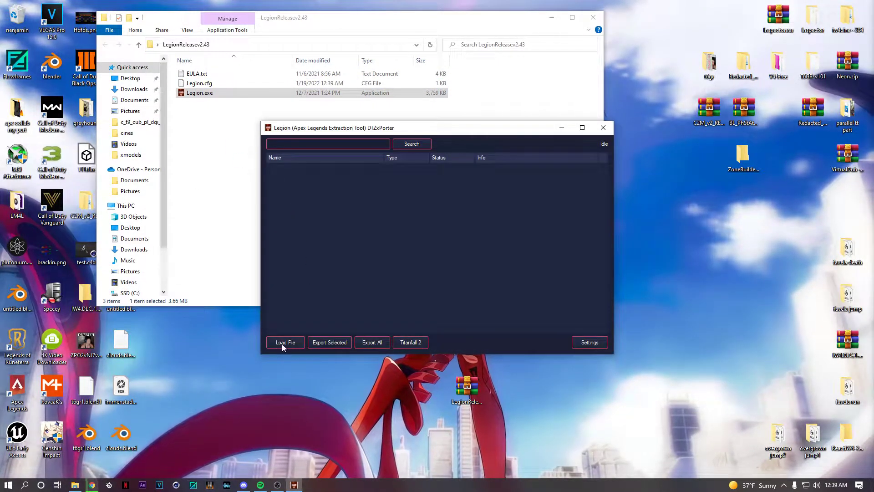
# Load the common.rpak package from Apex Legends\paks\Win64.
pyautogui.click(284, 342)
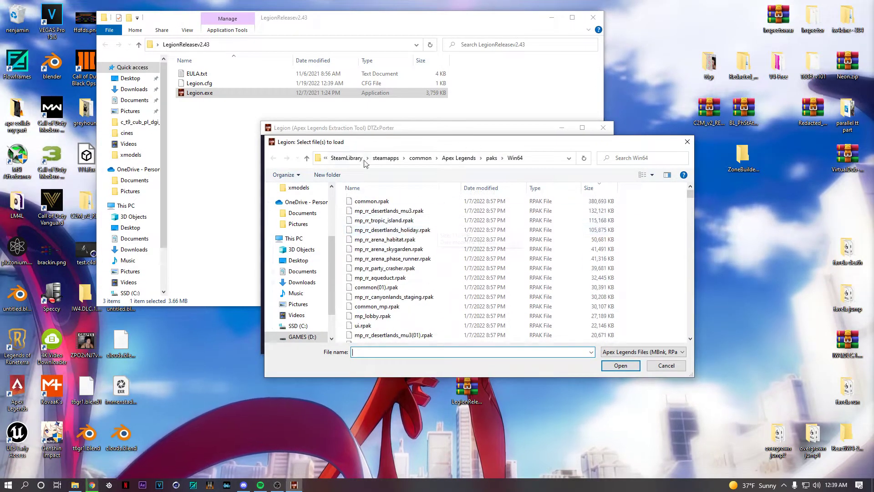
pyautogui.click(443, 157)
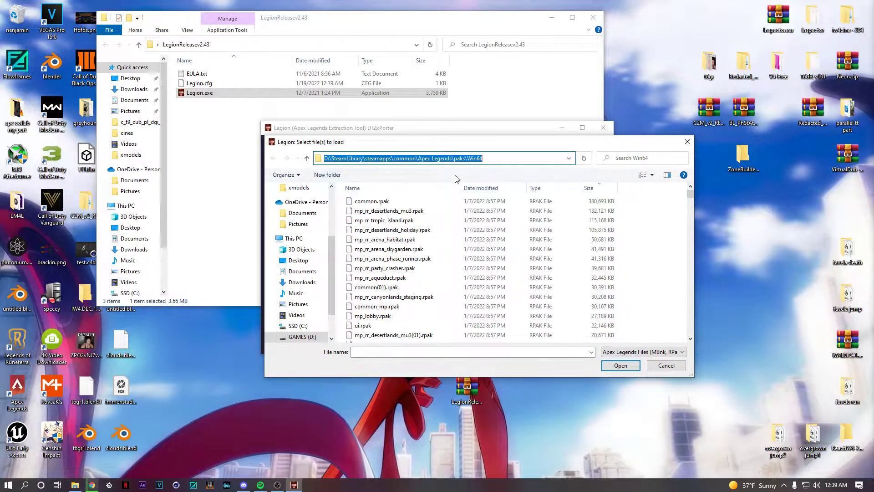
pyautogui.doubleClick(366, 201)
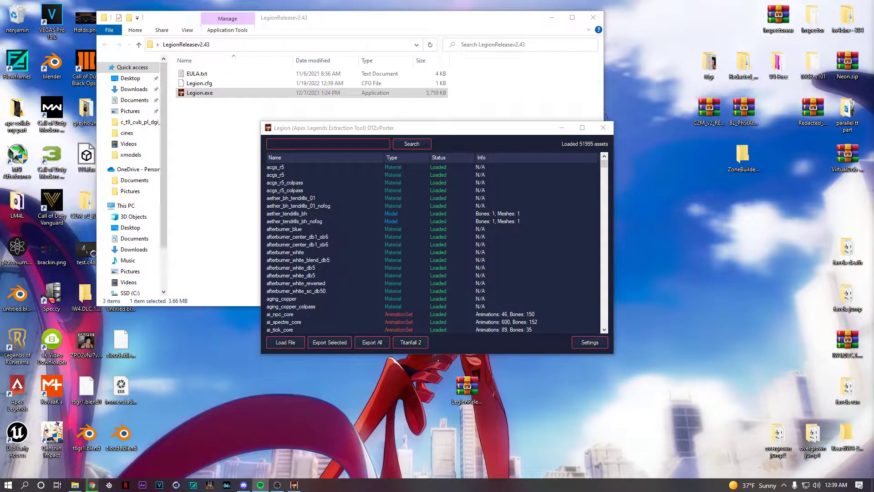
# Search the assets for wraith and export the pilot_light_wraith animation set.
pyautogui.click(318, 144)
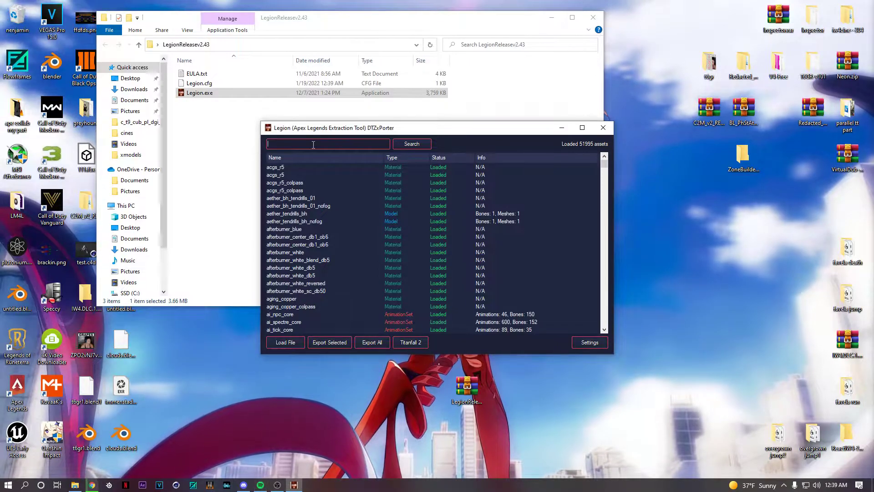
pyautogui.write('wraith')
pyautogui.press('Return')
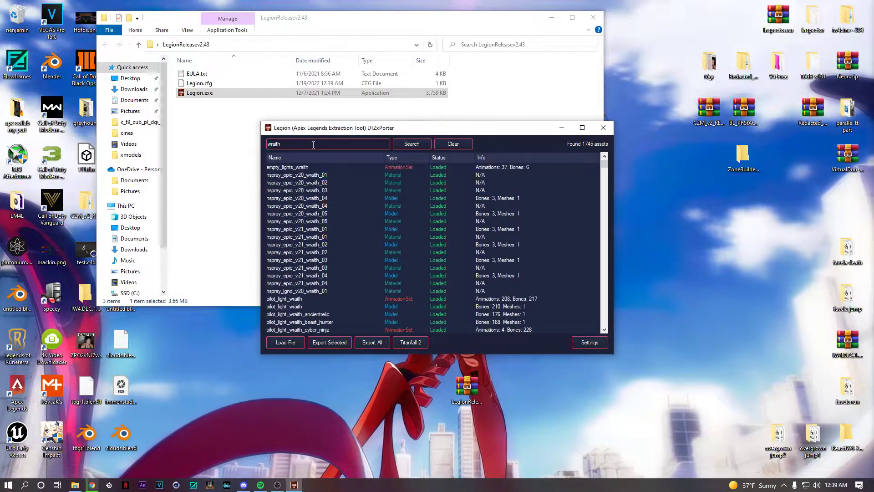
pyautogui.scroll(-5, 363, 241)
pyautogui.click(304, 205)
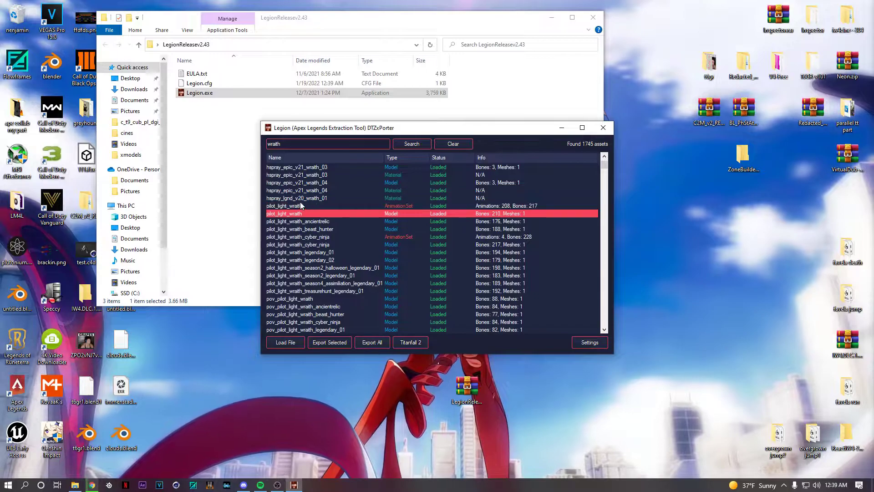
pyautogui.click(323, 343)
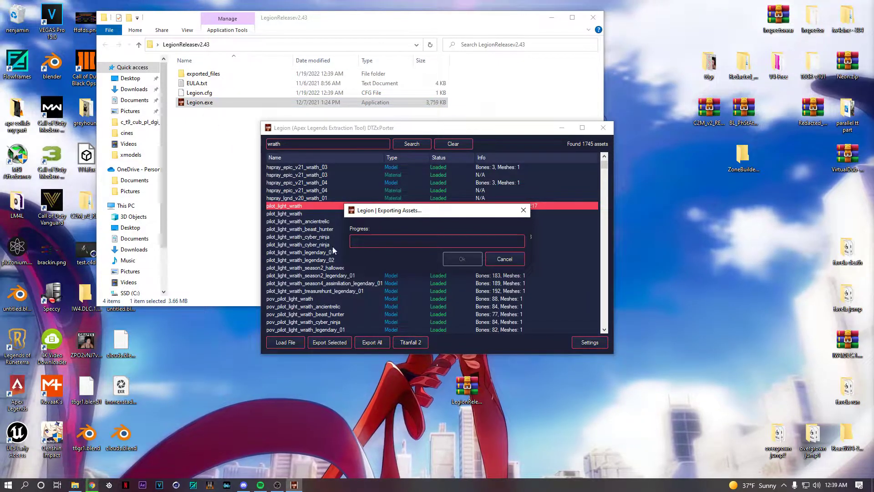
pyautogui.click(460, 259)
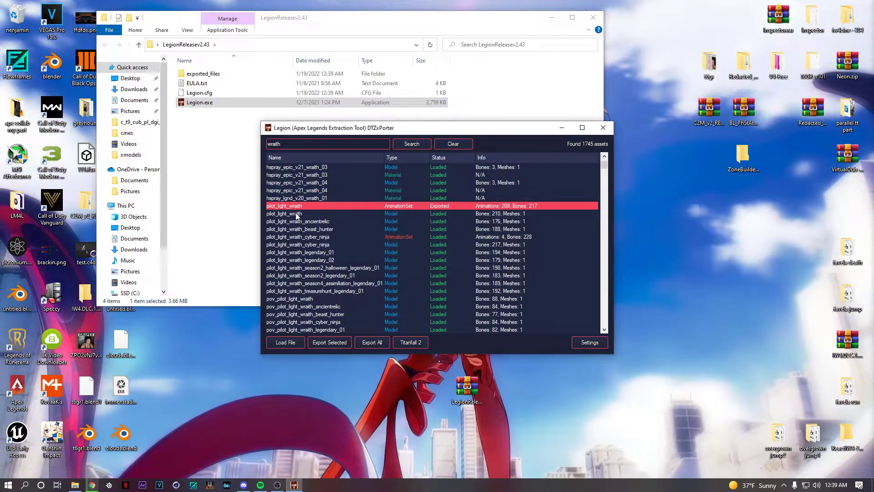
# Export the pilot_light_wraith model from the wraith results.
pyautogui.click(334, 212)
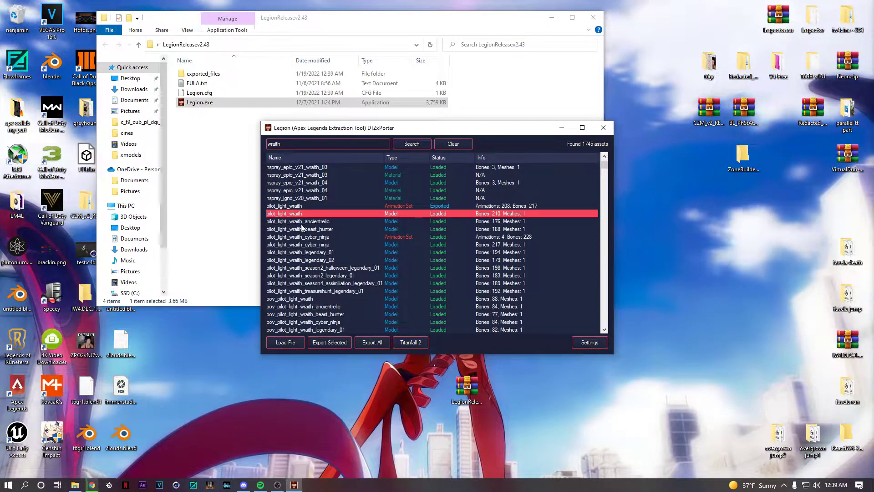
pyautogui.scroll(-2, 301, 226)
pyautogui.scroll(3, 300, 266)
pyautogui.scroll(-5, 293, 244)
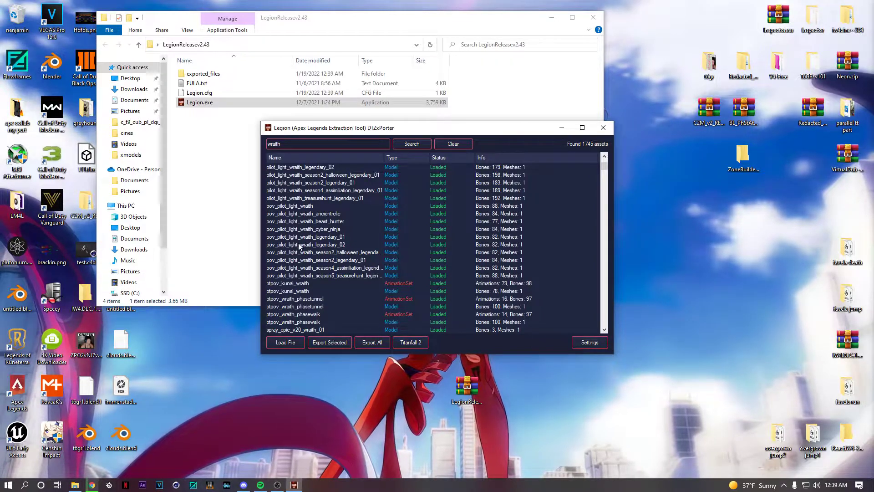
pyautogui.scroll(3, 314, 251)
pyautogui.click(311, 214)
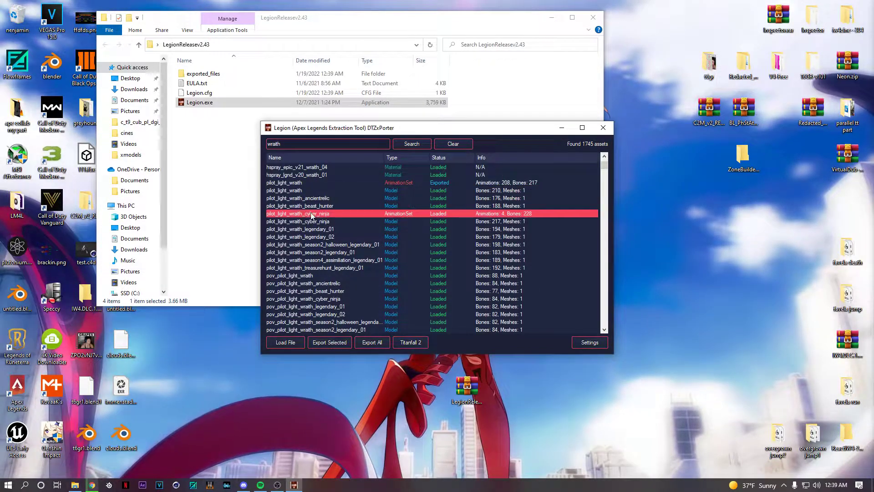
pyautogui.click(282, 191)
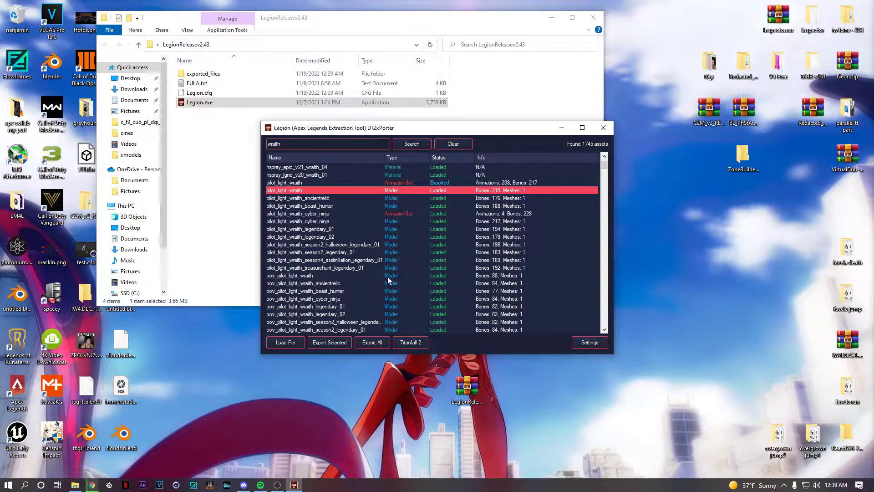
pyautogui.click(331, 342)
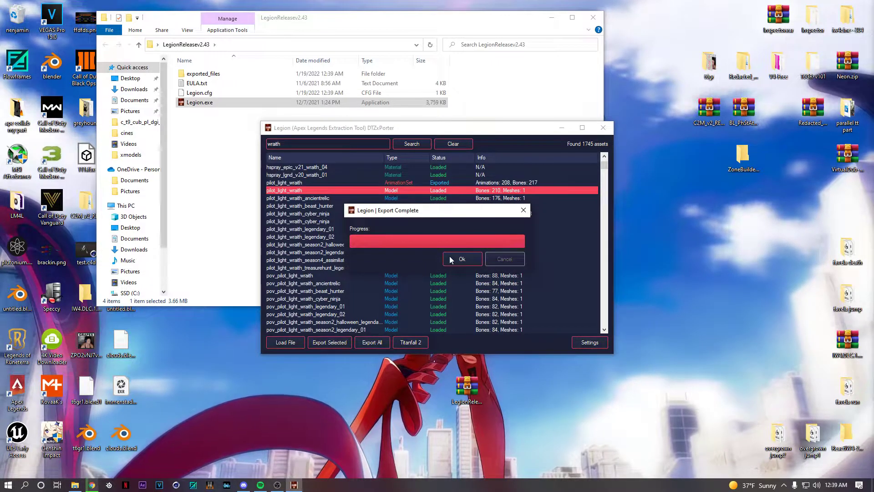
pyautogui.click(462, 258)
pyautogui.scroll(1, 367, 233)
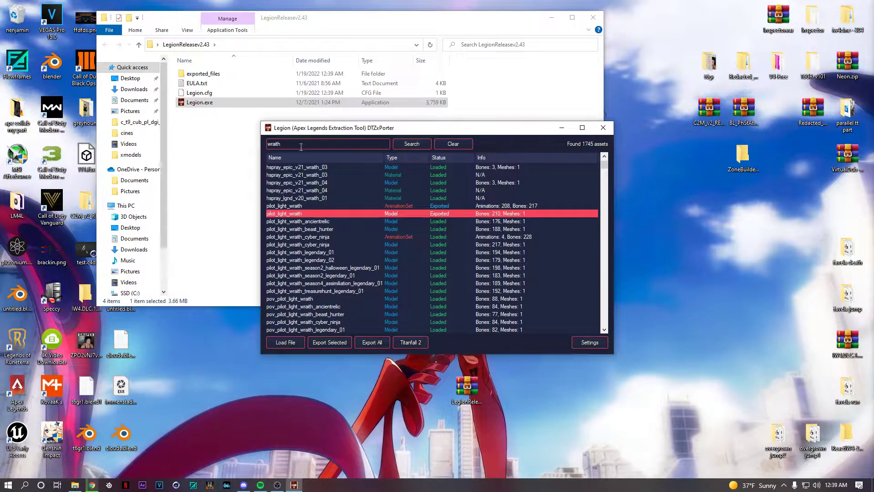
pyautogui.doubleClick(301, 145)
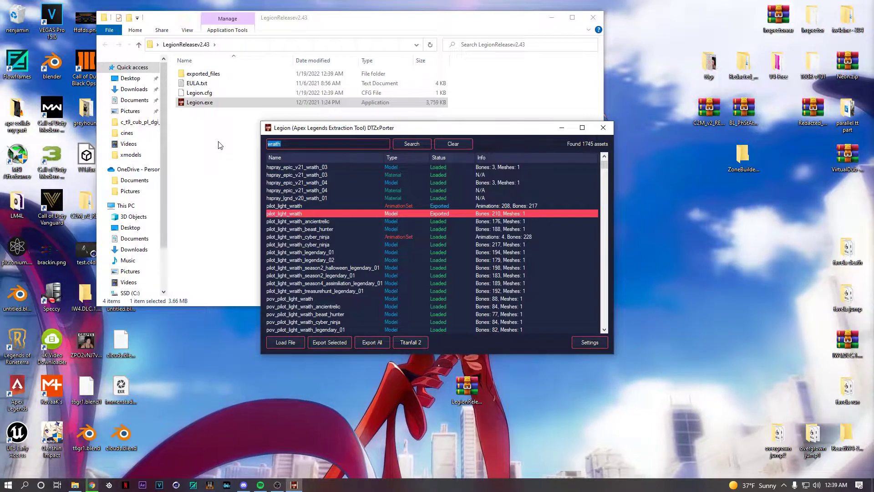
# Search for core and export the mp_pilot_light_core animation set.
pyautogui.write('core')
pyautogui.press('Return')
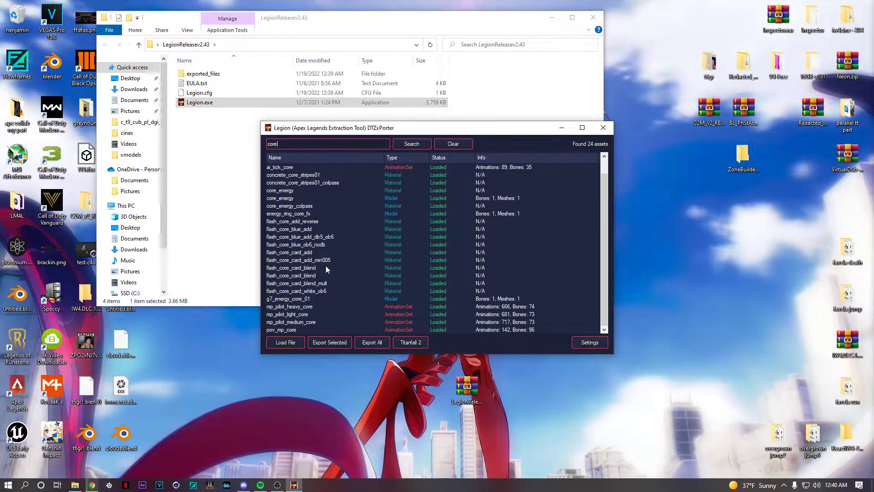
pyautogui.click(296, 321)
pyautogui.click(301, 314)
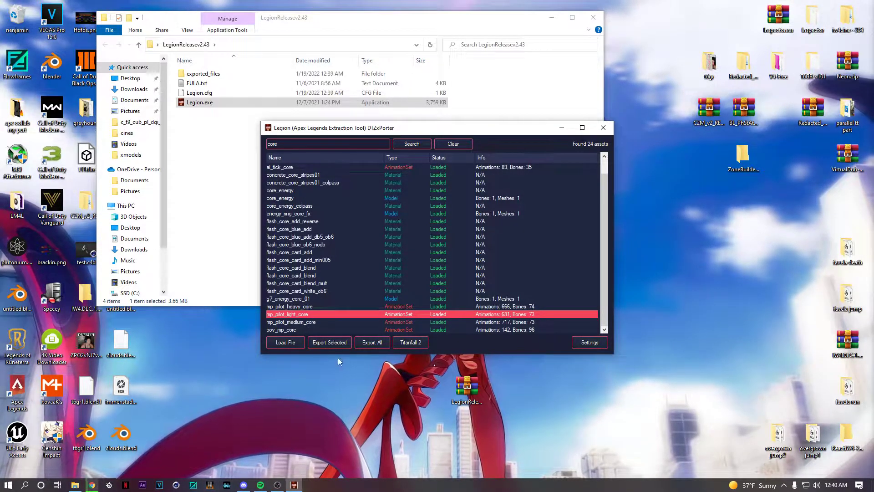
pyautogui.click(336, 342)
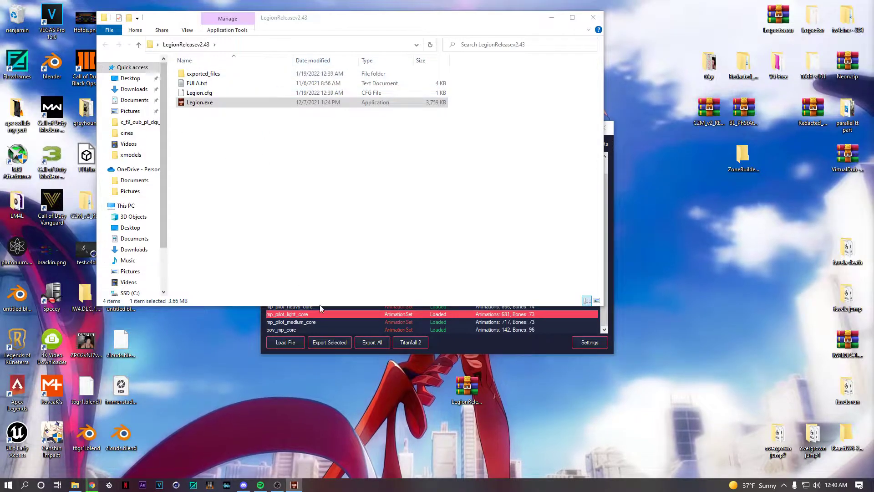
pyautogui.click(319, 308)
pyautogui.click(461, 258)
# Export the mp_pilot_medium_core and mp_pilot_heavy_core animation sets together.
pyautogui.click(306, 322)
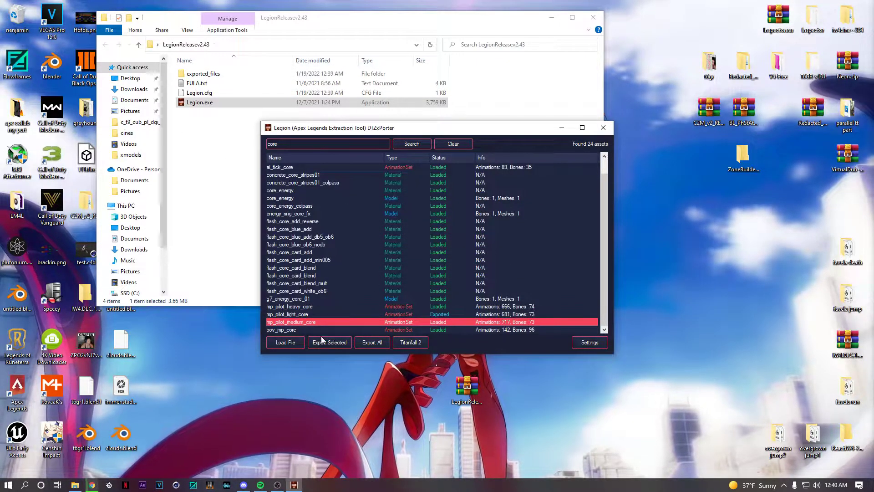
pyautogui.keyDown('ctrl'); pyautogui.click(298, 306); pyautogui.keyUp('ctrl')
pyautogui.click(348, 343)
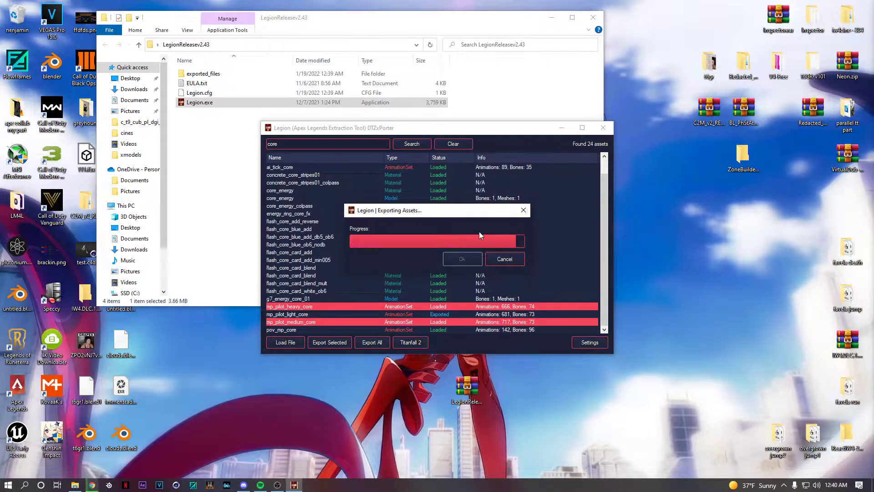
pyautogui.click(462, 258)
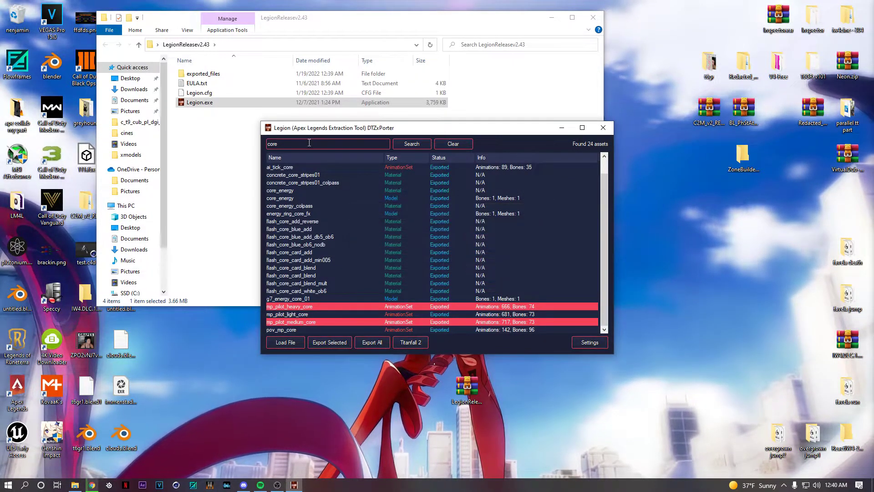
pyautogui.doubleClick(273, 144)
# Search for wingman and look through the result rows.
pyautogui.write('wingman')
pyautogui.press('Return')
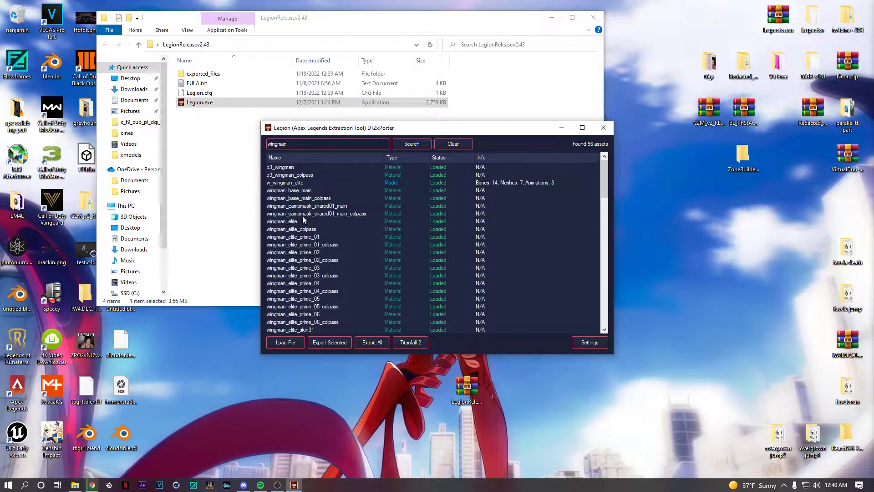
pyautogui.click(291, 182)
pyautogui.click(295, 229)
pyautogui.click(293, 205)
pyautogui.click(296, 213)
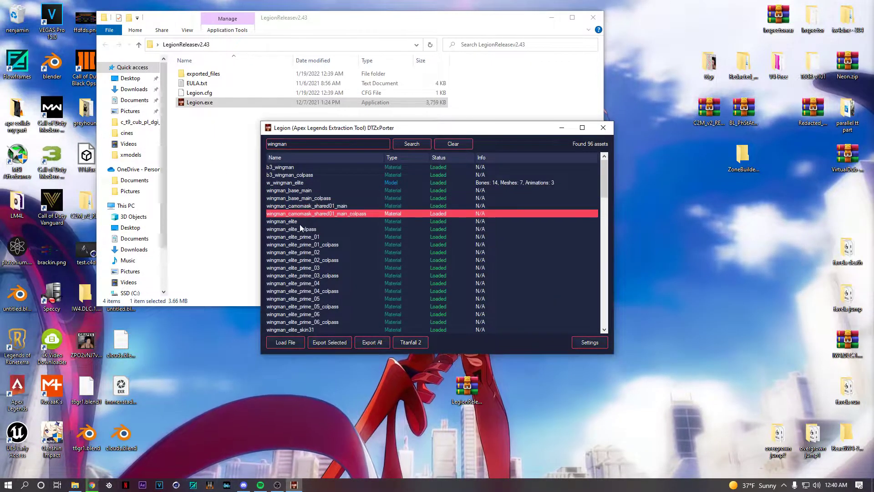
# Preview and rotate the w_wingman_elite model, then close the preview and minimize Legion.
pyautogui.click(296, 183)
pyautogui.doubleClick(297, 183)
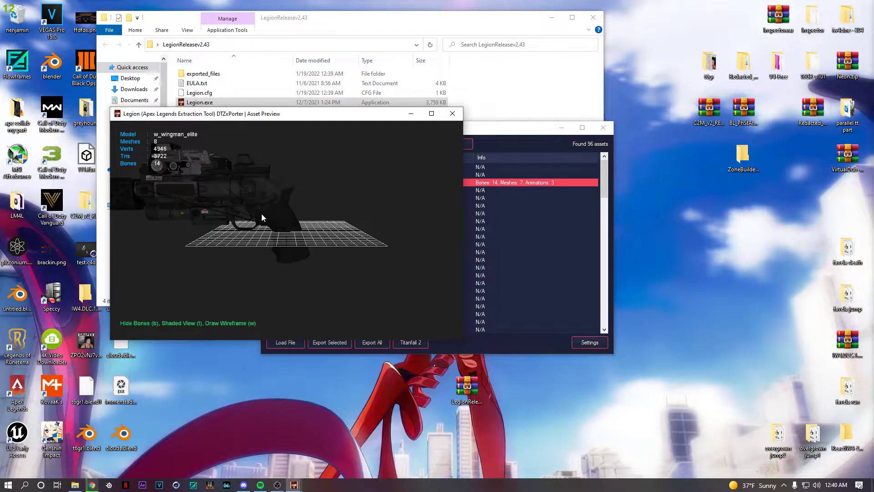
pyautogui.moveTo(255, 205); pyautogui.dragTo(149, 244)
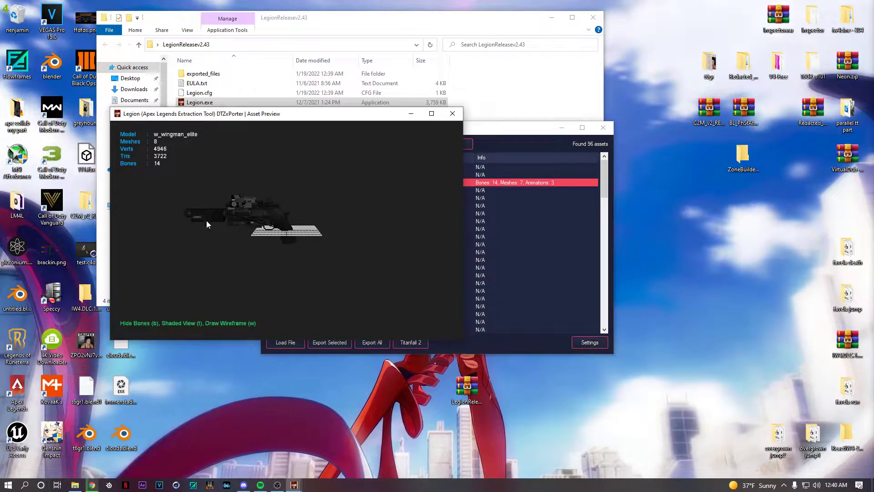
pyautogui.click(452, 113)
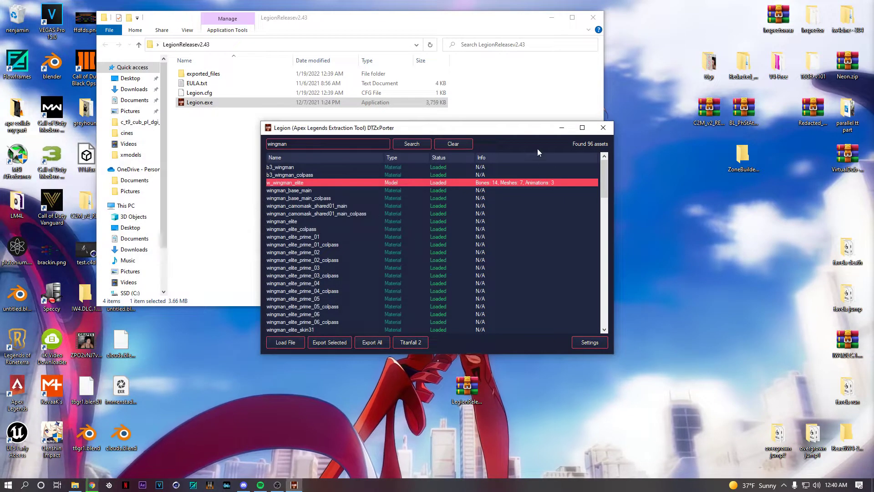
pyautogui.click(561, 128)
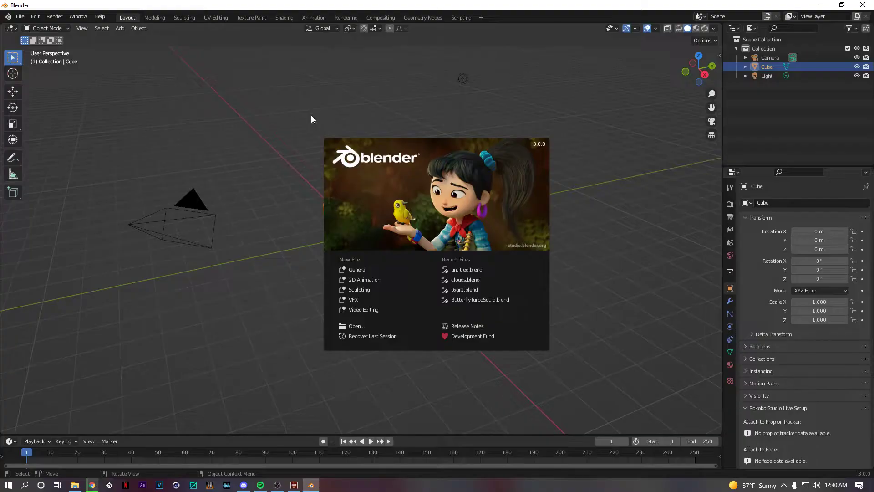
pyautogui.click(312, 117)
pyautogui.scroll(-6, 370, 151)
pyautogui.press('Delete')
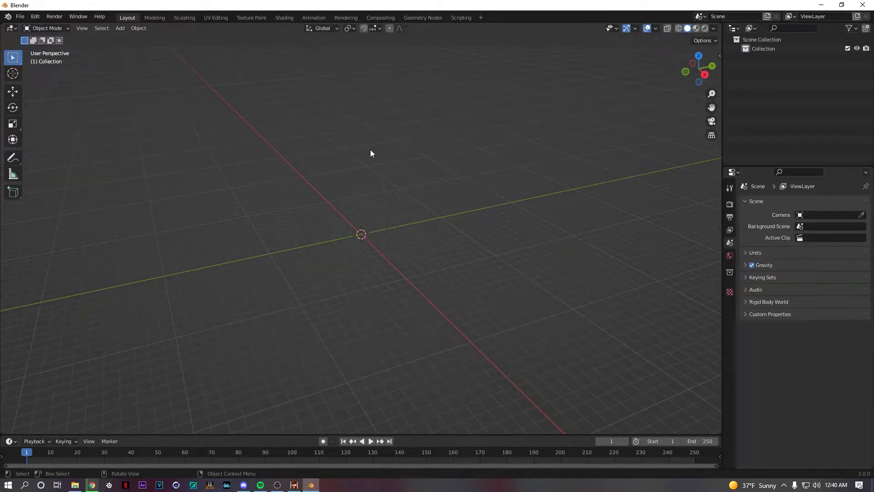
pyautogui.click(22, 16)
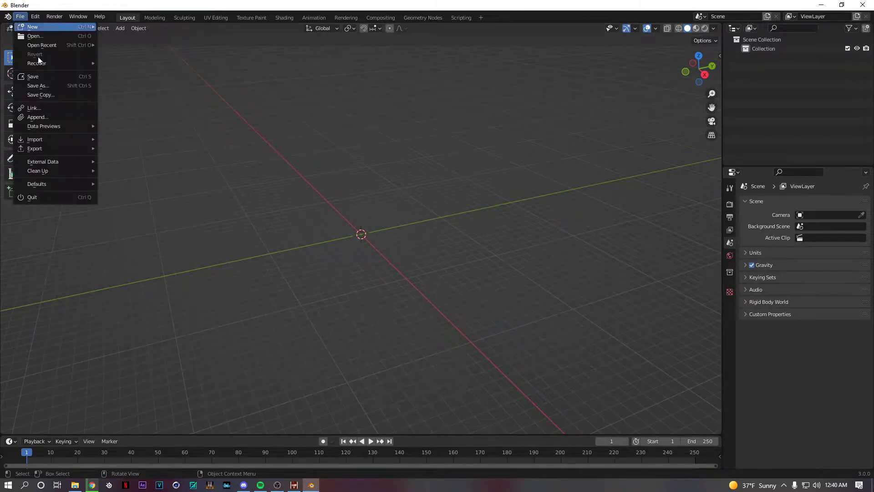
pyautogui.moveTo(48, 137)
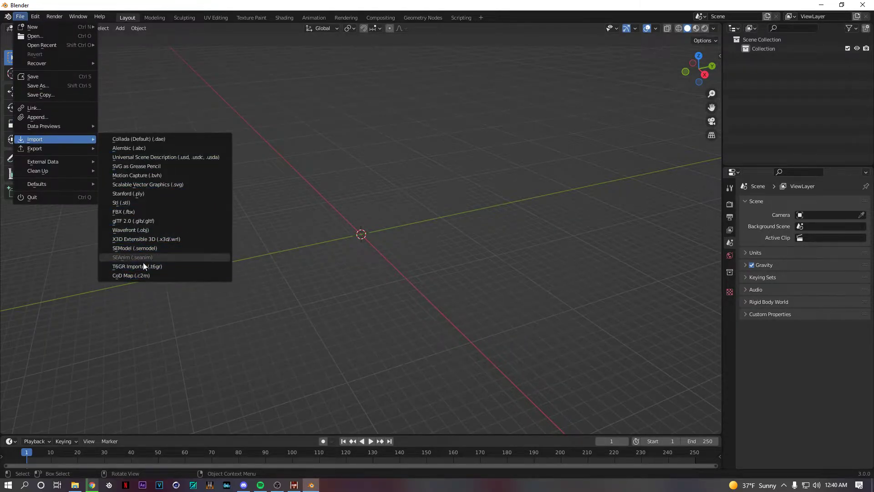
pyautogui.click(146, 249)
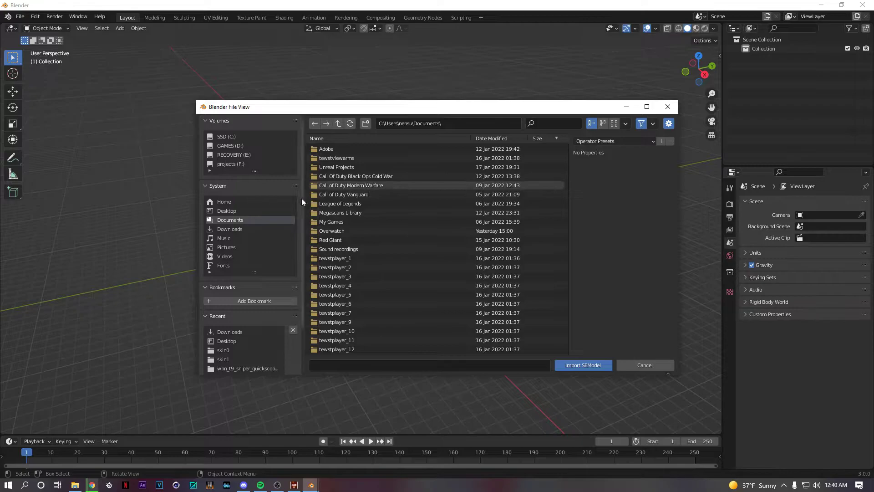
pyautogui.click(667, 106)
pyautogui.click(30, 17)
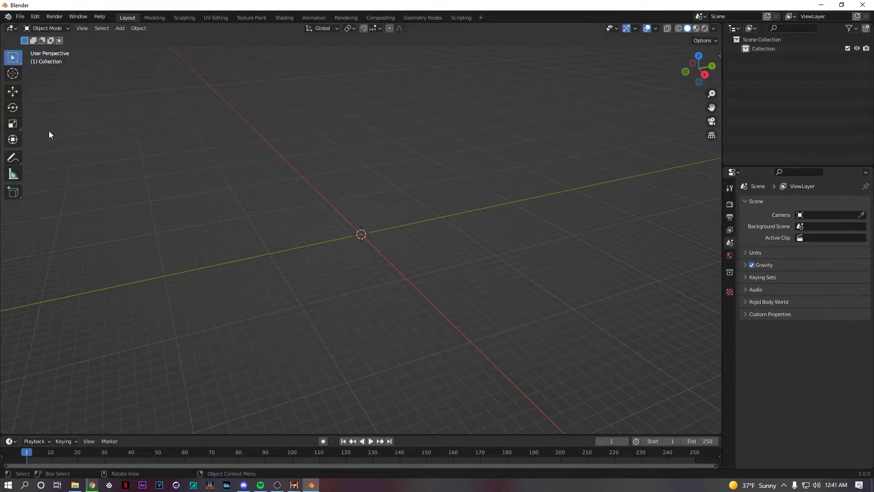
# Show the Add-ons page in Preferences and browse the Desktop via Install…, cancelling without installing.
pyautogui.click(35, 17)
pyautogui.click(62, 146)
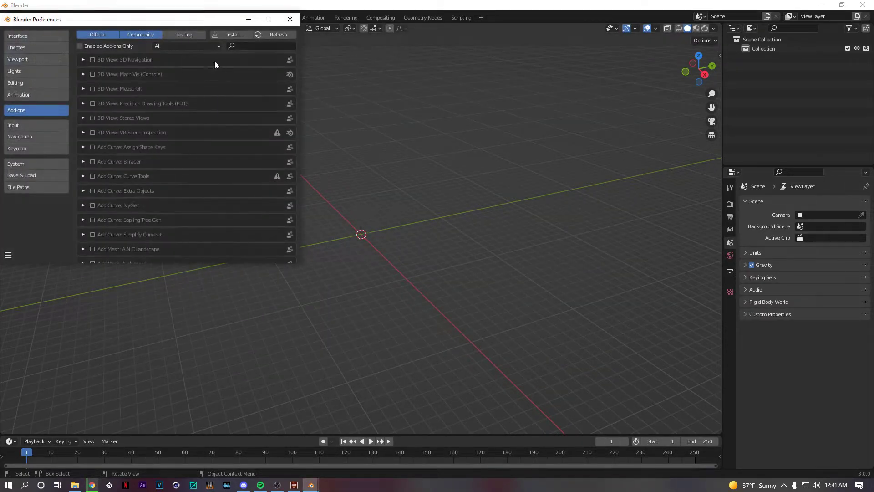
pyautogui.click(223, 34)
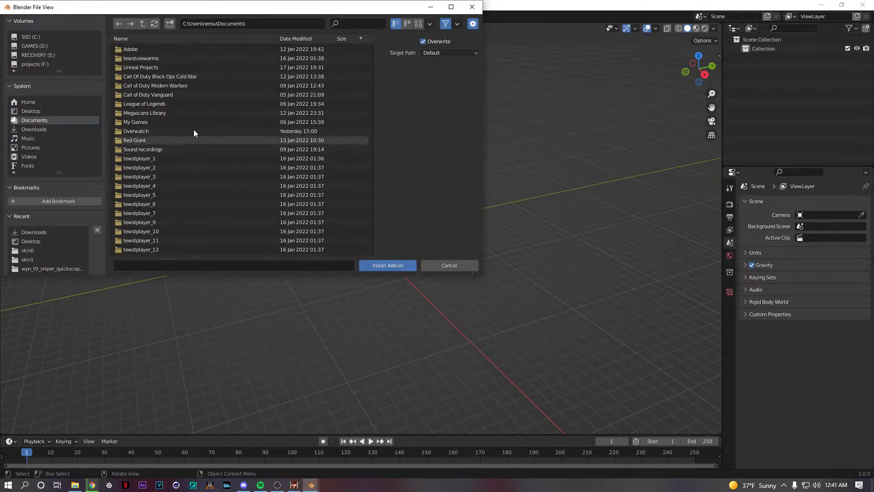
pyautogui.click(471, 7)
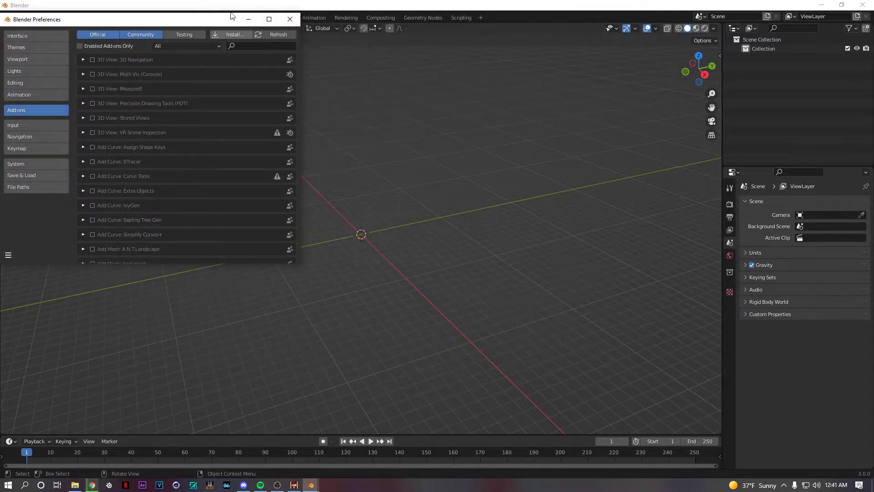
pyautogui.moveTo(232, 16); pyautogui.dragTo(232, 55)
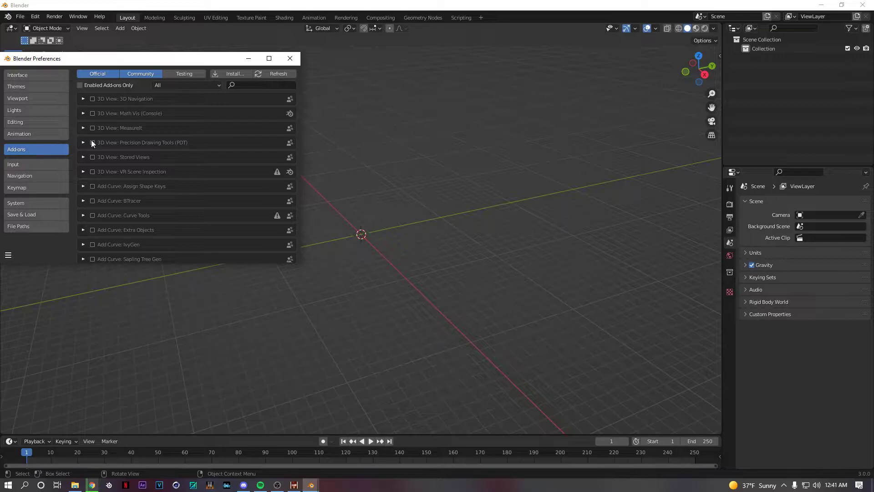
pyautogui.click(223, 73)
pyautogui.click(62, 133)
pyautogui.scroll(-3, 152, 223)
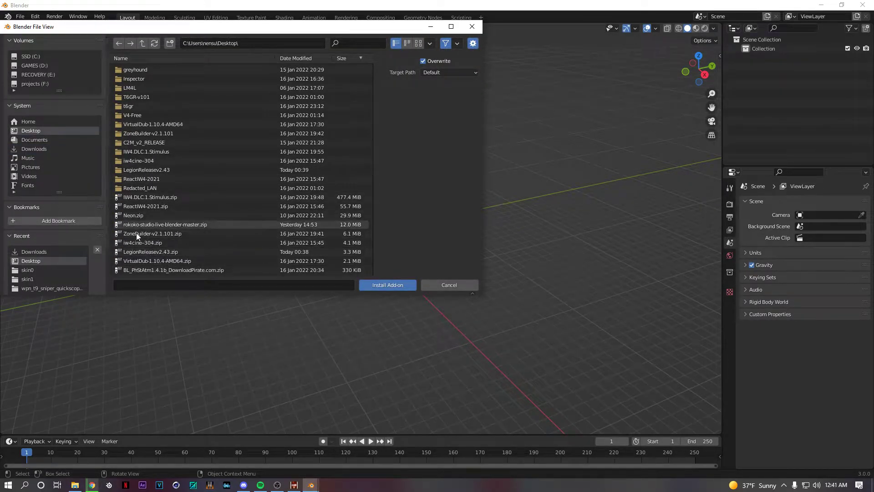
pyautogui.click(466, 26)
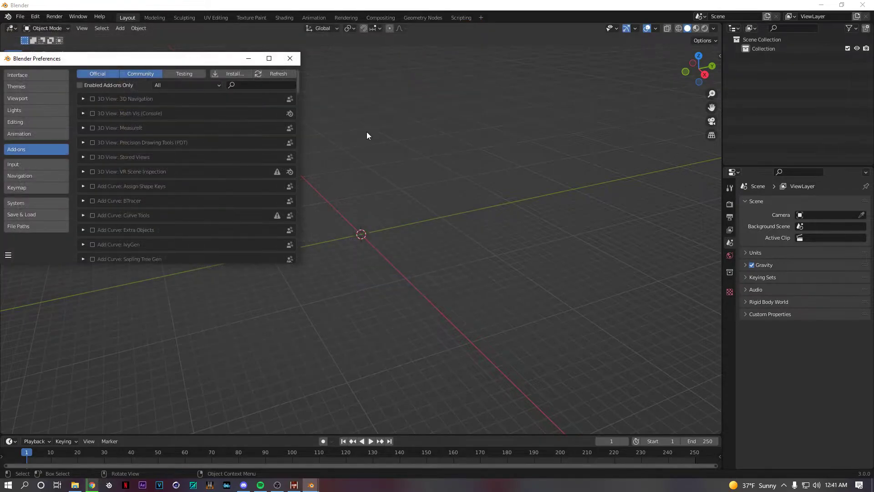
# Close Preferences, start an SEModel import, and check Legion's export settings.
pyautogui.click(289, 58)
pyautogui.click(20, 17)
pyautogui.moveTo(41, 140)
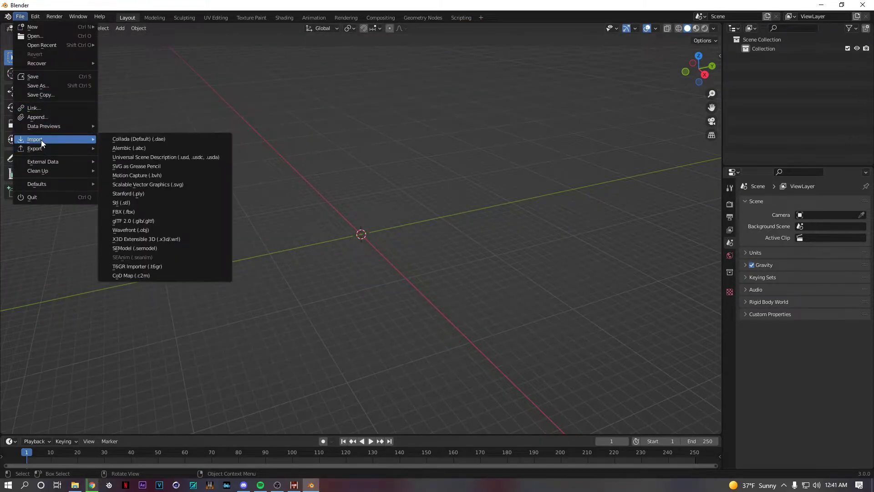
pyautogui.click(149, 248)
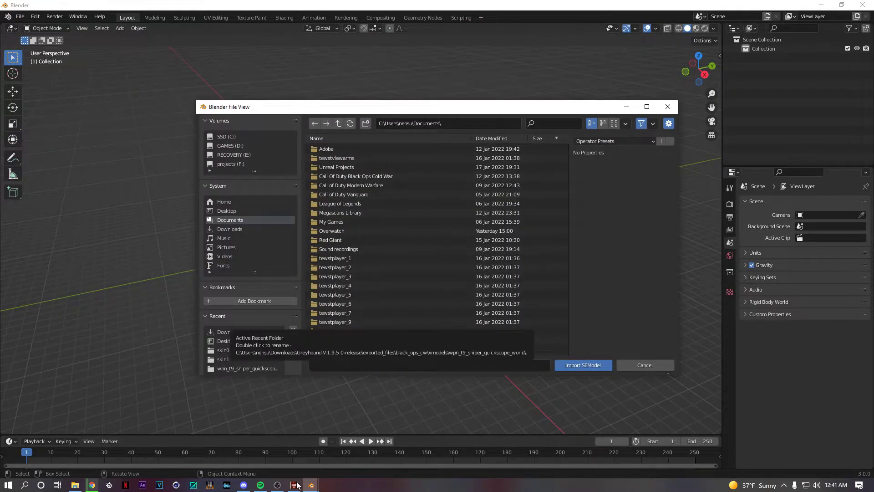
pyautogui.click(294, 485)
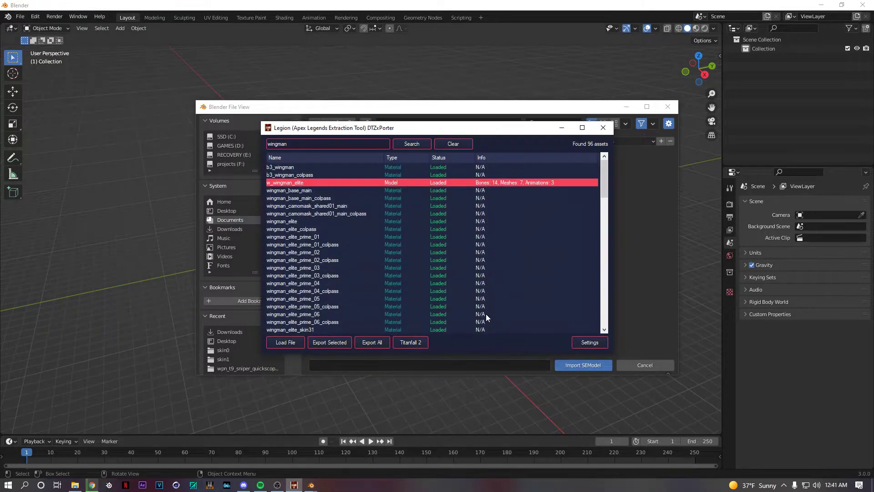
pyautogui.click(599, 346)
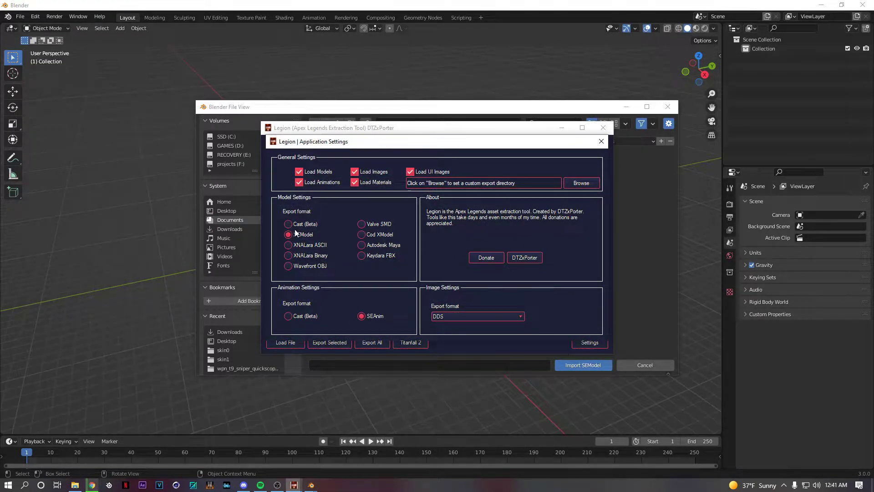
pyautogui.click(600, 142)
pyautogui.click(602, 127)
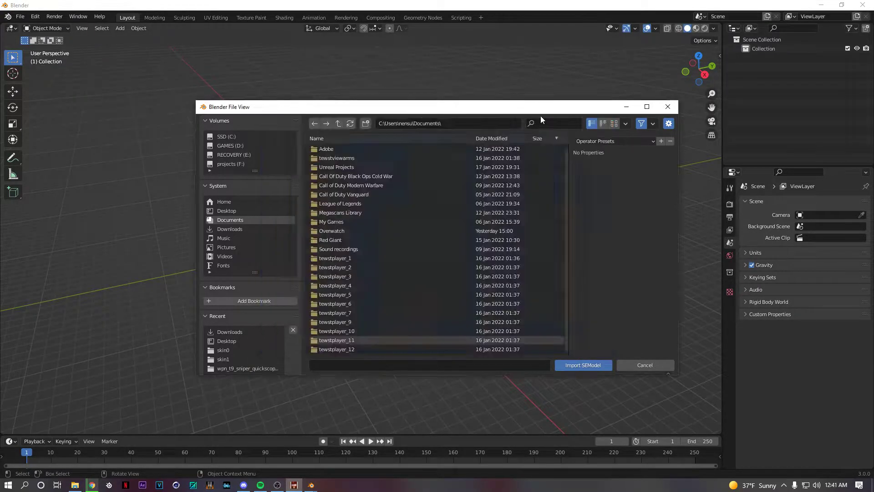
# Import pilot_light_wraith_LOD0.semodel from LegionReleasev2.43\exported_files\models\pilot_light_wraith.
pyautogui.click(223, 210)
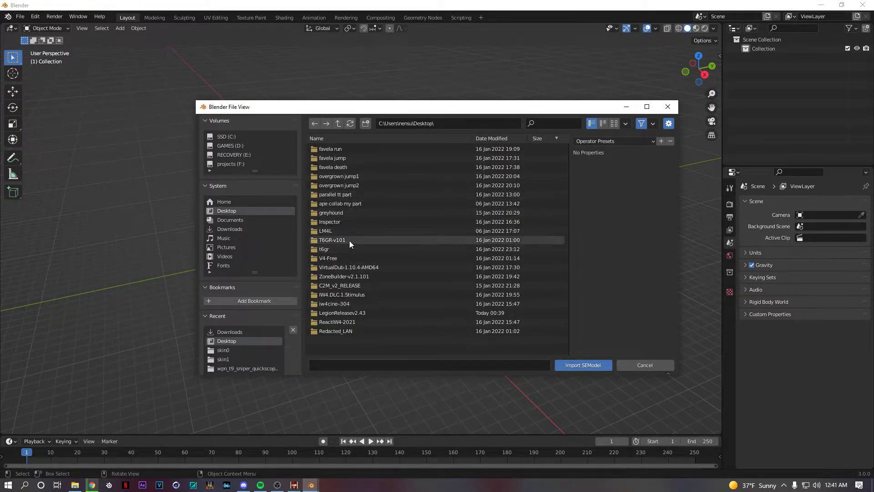
pyautogui.doubleClick(337, 312)
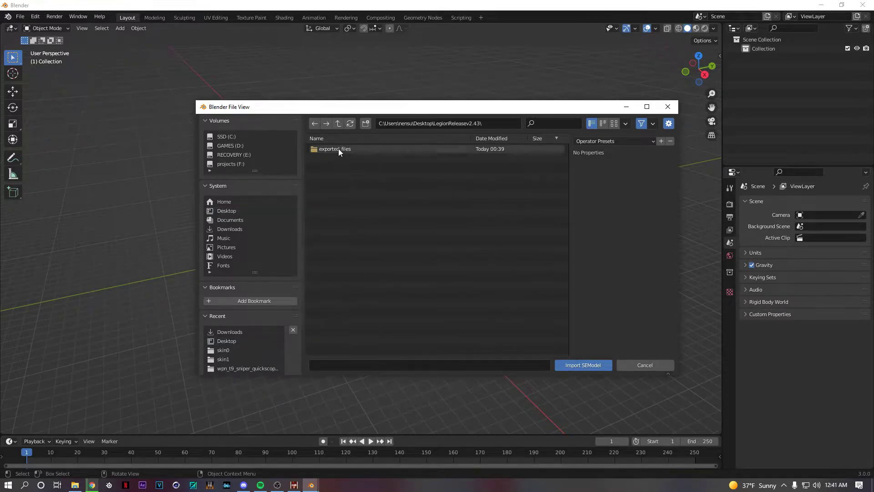
pyautogui.doubleClick(338, 148)
pyautogui.doubleClick(323, 167)
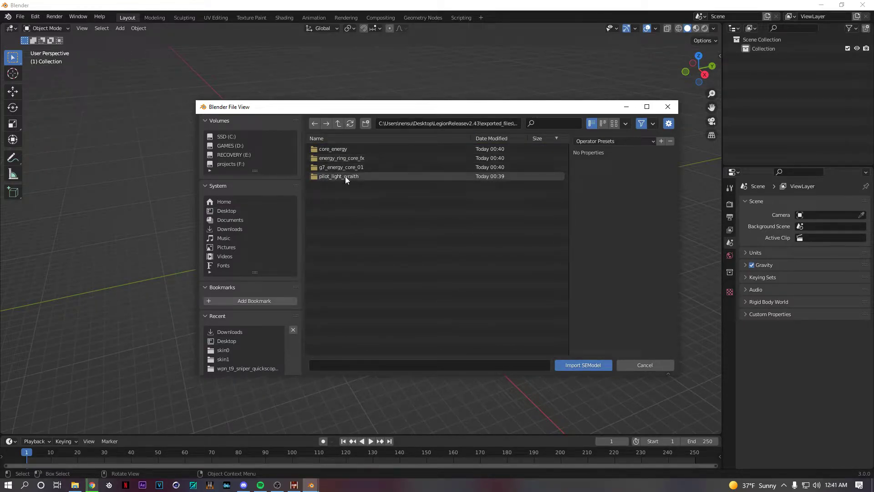
pyautogui.doubleClick(345, 176)
pyautogui.click(350, 158)
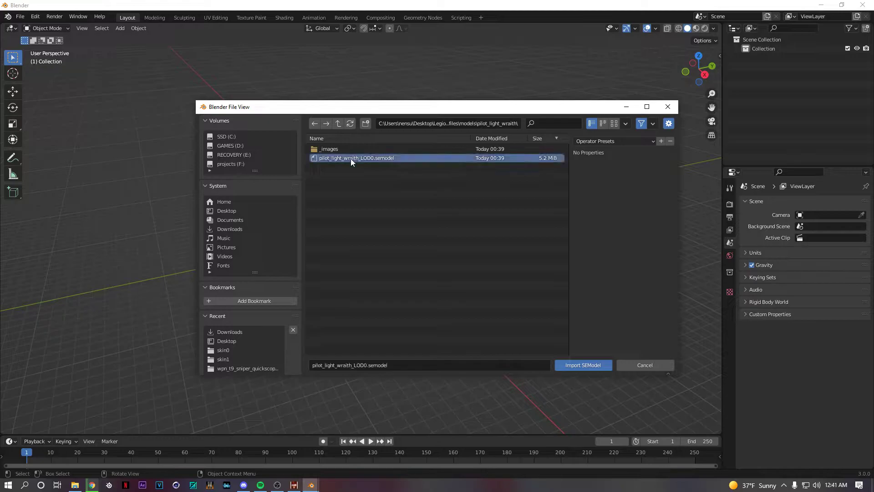
pyautogui.click(575, 365)
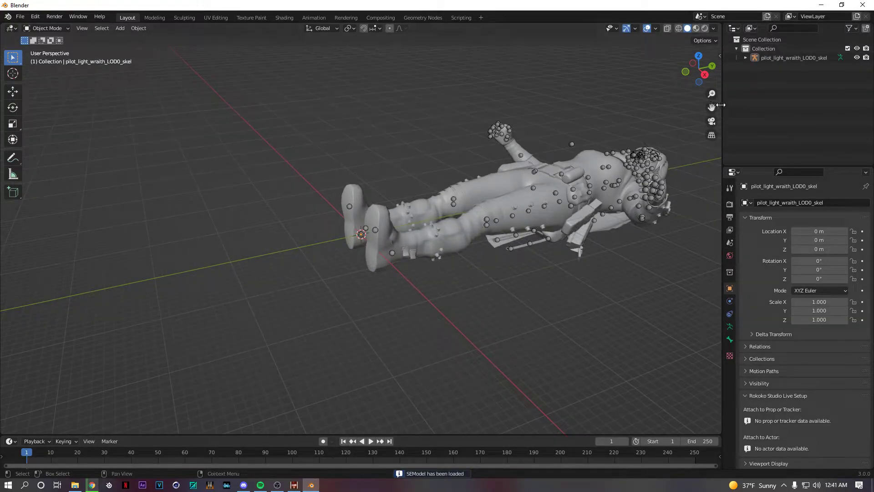
# Widen the viewport, switch to Material Preview to see the Wraith's textures, and select the pilot_light_wraith skeleton.
pyautogui.moveTo(720, 105); pyautogui.dragTo(763, 91)
pyautogui.click(737, 28)
pyautogui.scroll(-4, 608, 165)
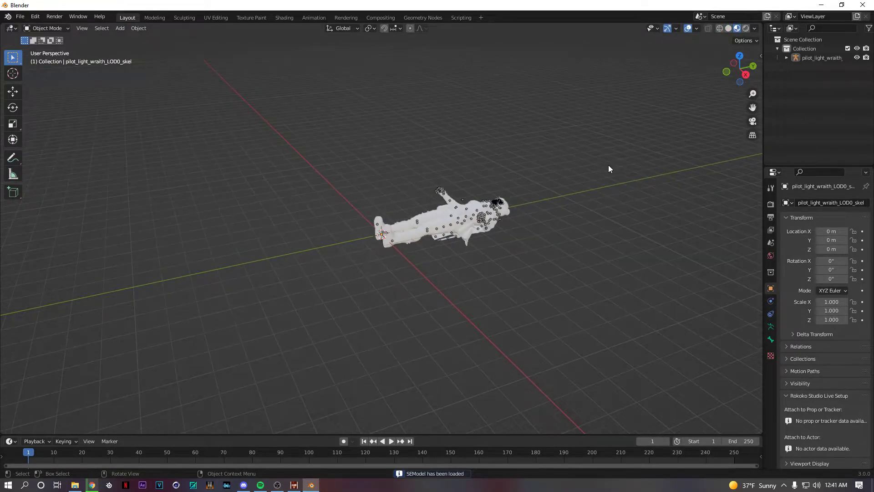
pyautogui.scroll(4, 587, 177)
pyautogui.moveTo(552, 156); pyautogui.dragTo(314, 296, button='middle')
pyautogui.click(525, 222)
pyautogui.scroll(3, 513, 130)
pyautogui.moveTo(471, 162); pyautogui.dragTo(501, 178, button='middle')
pyautogui.click(815, 58)
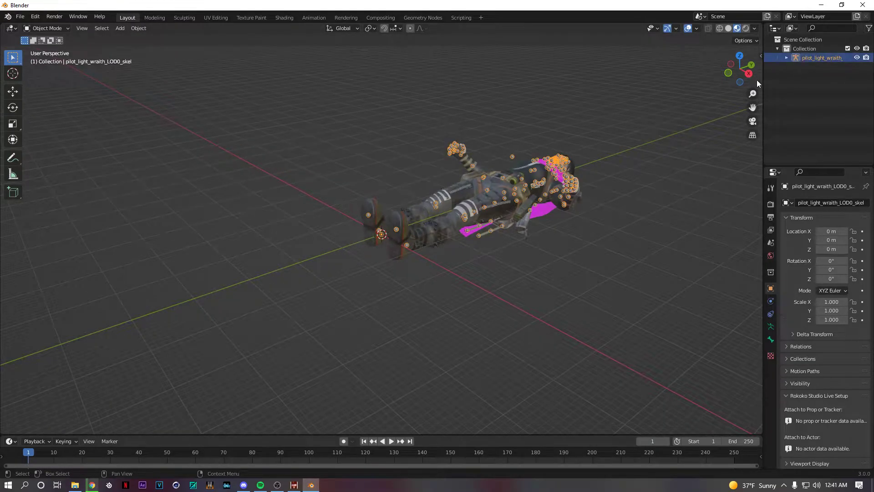
pyautogui.click(20, 17)
# Start an SEAnim import and browse to exported_files\animations\mp_pilot_light_core.
pyautogui.moveTo(48, 139)
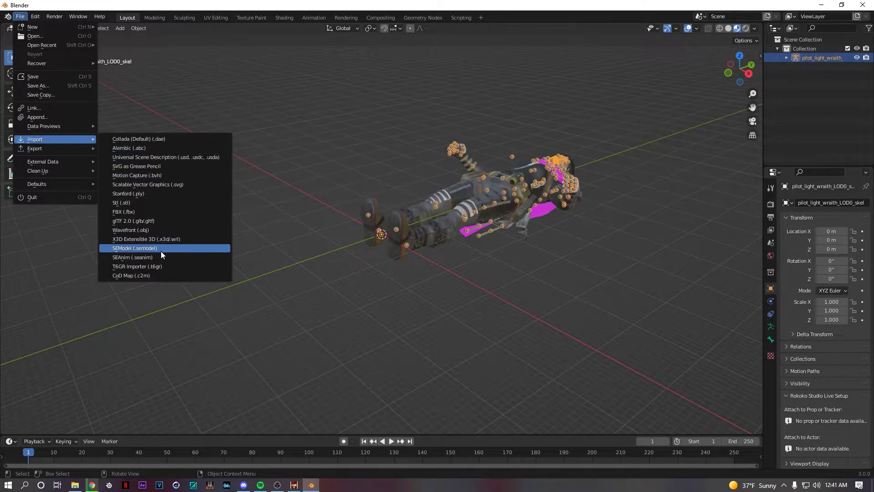
pyautogui.click(159, 255)
pyautogui.click(667, 106)
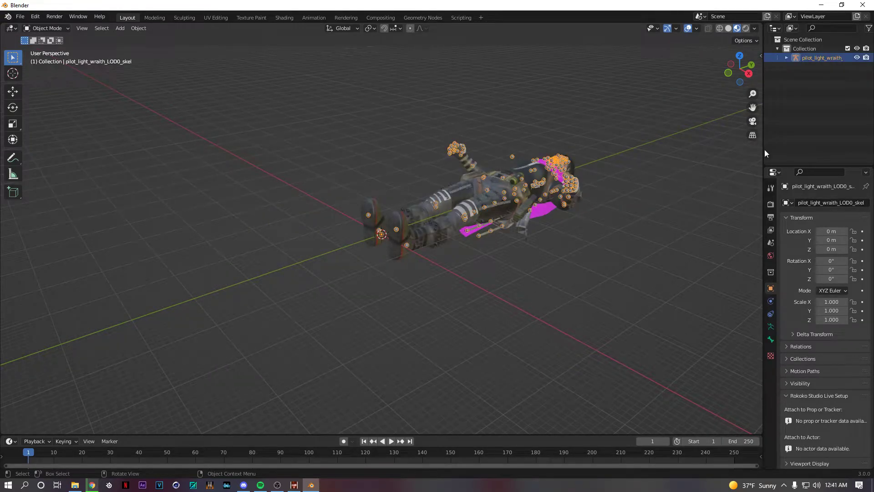
pyautogui.click(21, 16)
pyautogui.moveTo(38, 131)
pyautogui.click(138, 255)
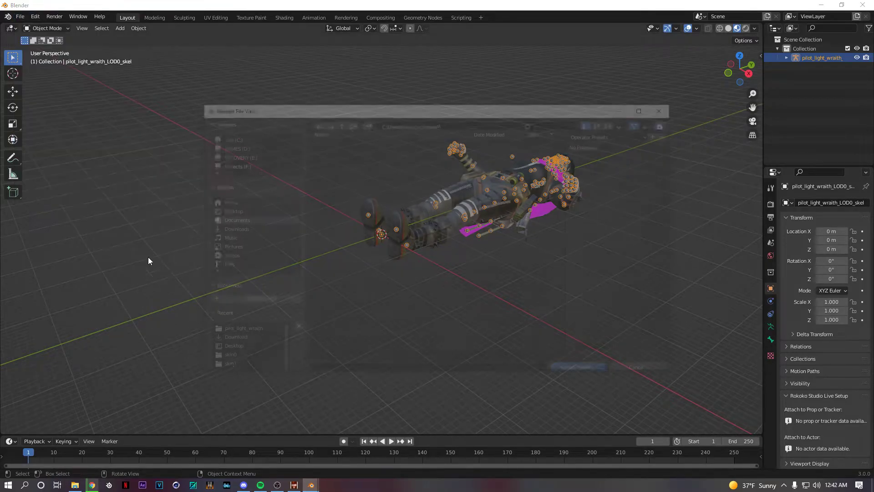
pyautogui.click(236, 210)
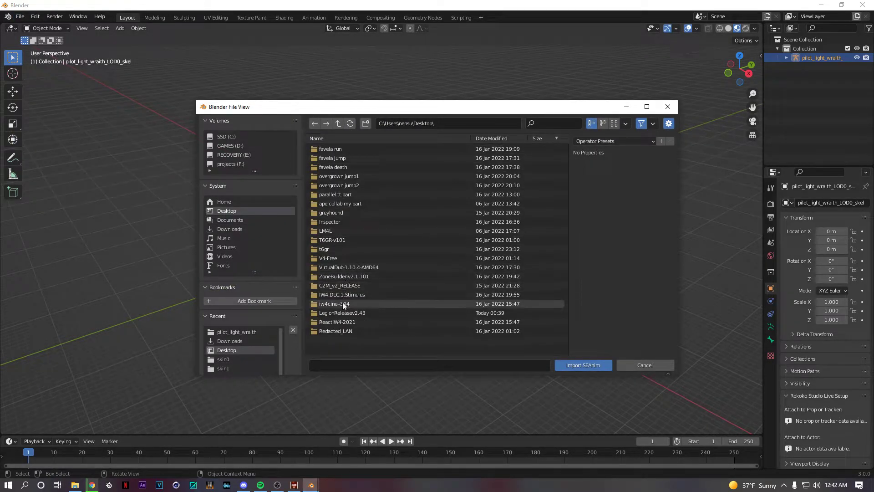
pyautogui.doubleClick(335, 312)
pyautogui.doubleClick(342, 148)
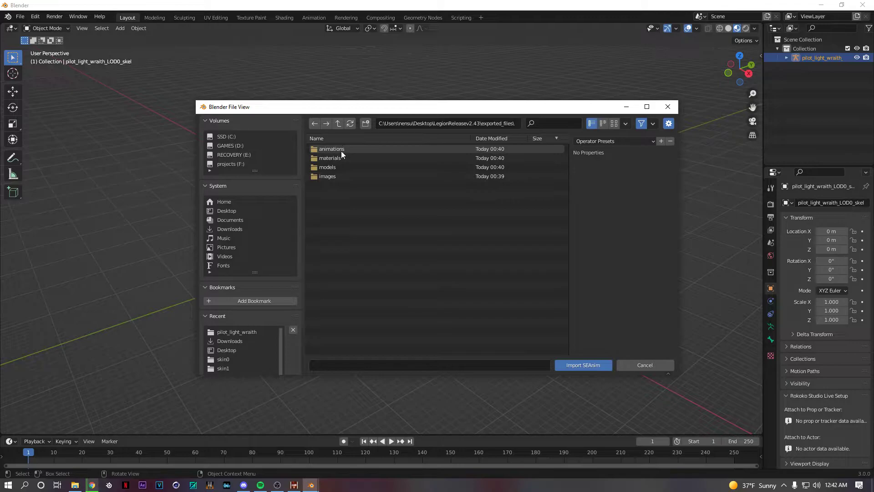
pyautogui.doubleClick(340, 150)
pyautogui.doubleClick(346, 157)
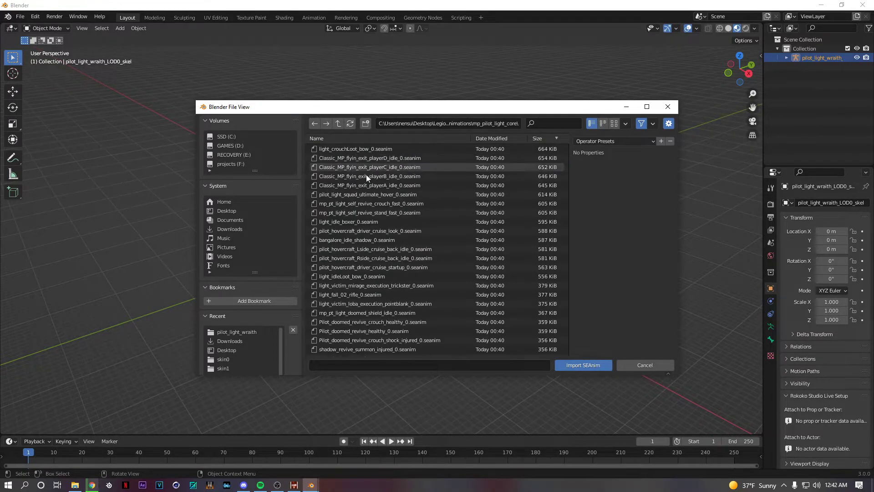
# Import the filtered death animation onto the Wraith rig, then play and scrub it.
pyautogui.scroll(-10, 393, 203)
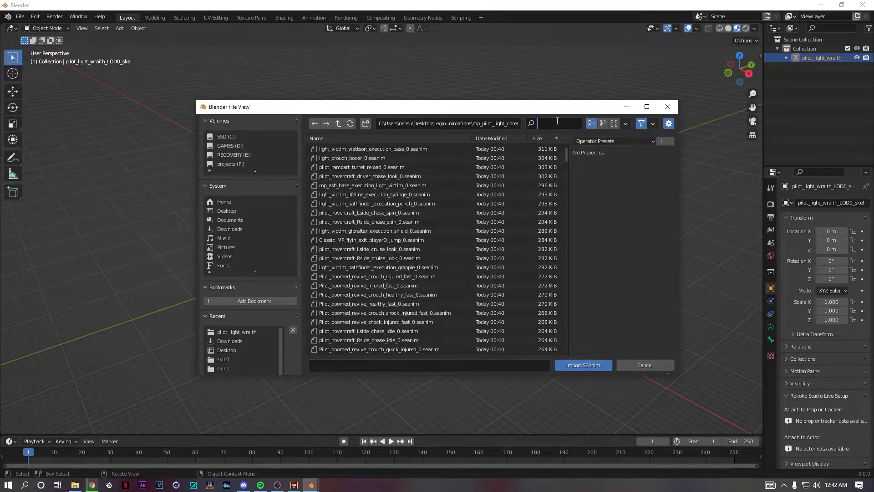
pyautogui.write('dea')
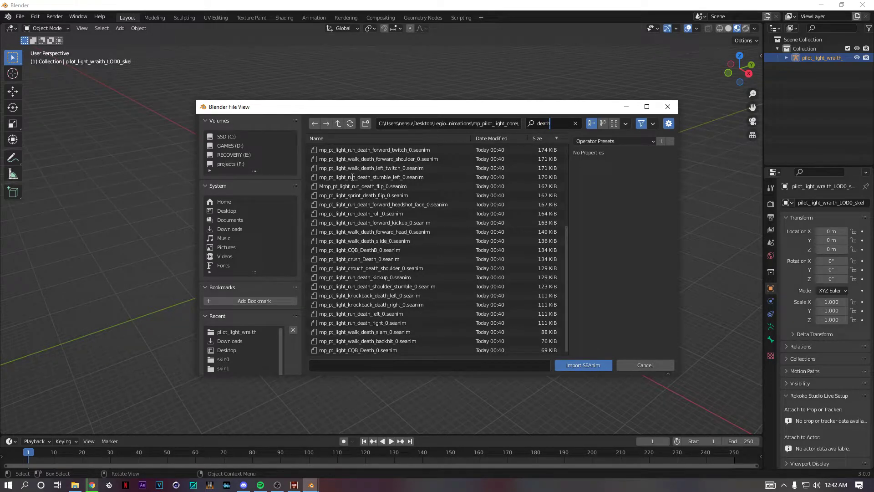
pyautogui.write('th')
pyautogui.press('Return')
pyautogui.scroll(6, 396, 201)
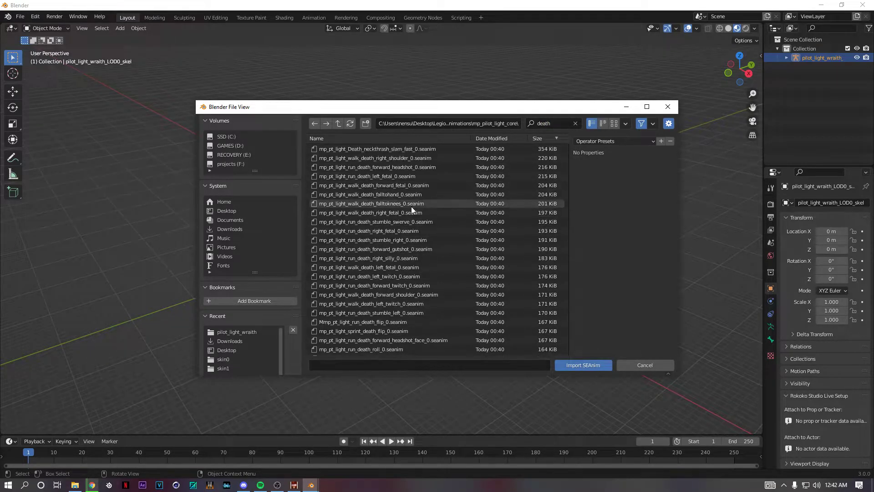
pyautogui.doubleClick(373, 167)
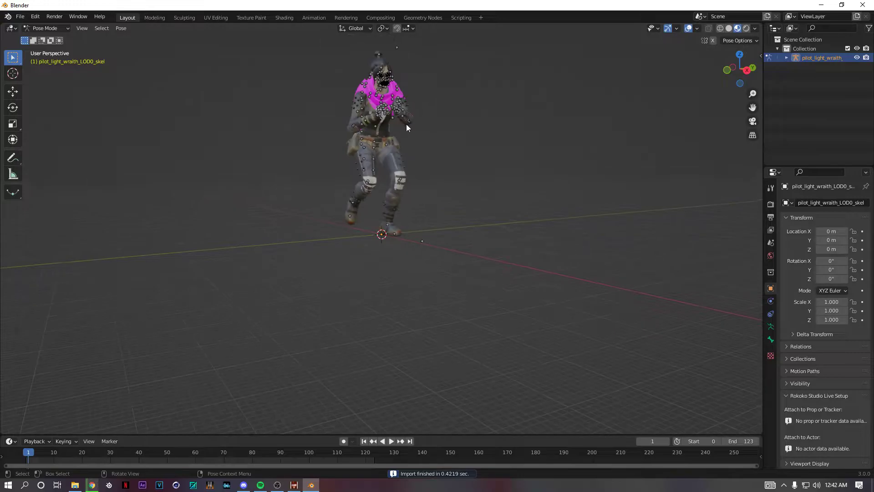
pyautogui.press('space')
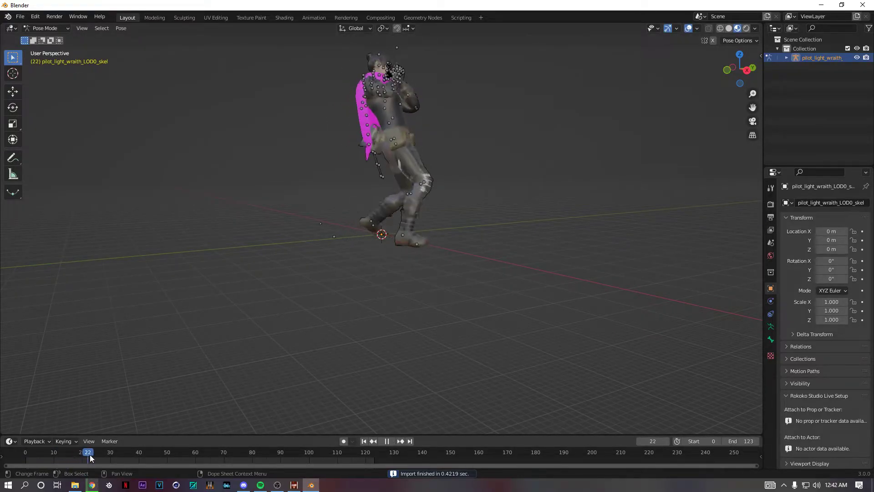
pyautogui.moveTo(89, 454)
pyautogui.mouseDown()
pyautogui.moveTo(171, 457)
pyautogui.moveTo(97, 453)
pyautogui.mouseUp()
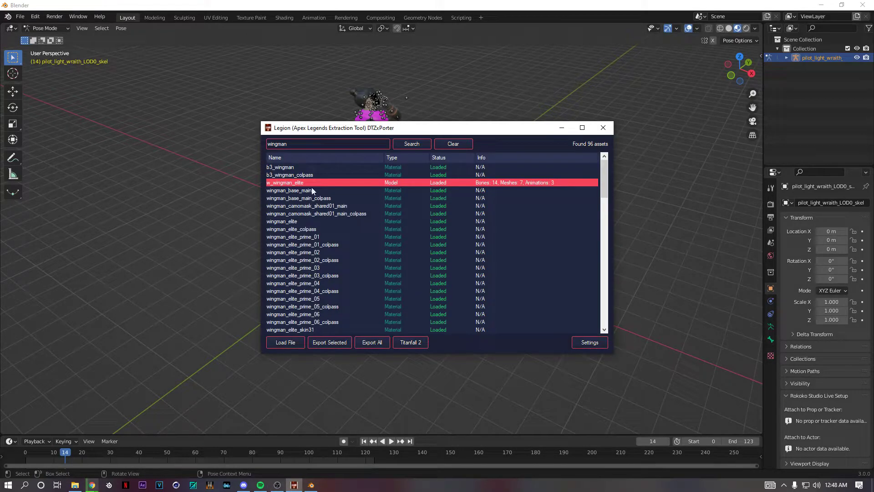
# Re-export the pilot_light_wraith model from a wraith search, then open the GameImageUtil folder.
pyautogui.write('wraith')
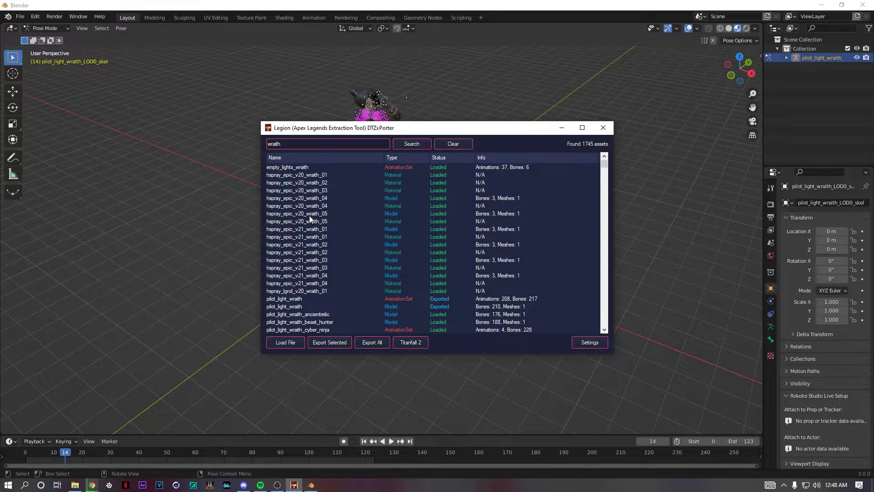
pyautogui.click(295, 191)
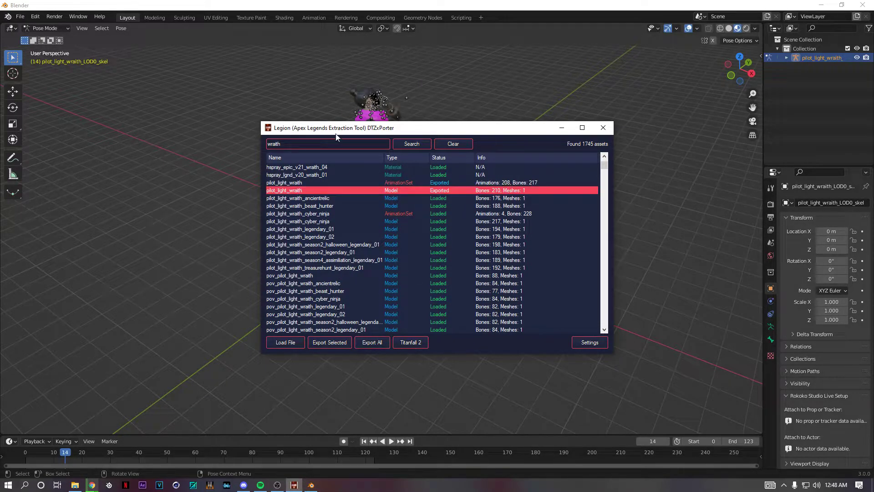
pyautogui.click(580, 342)
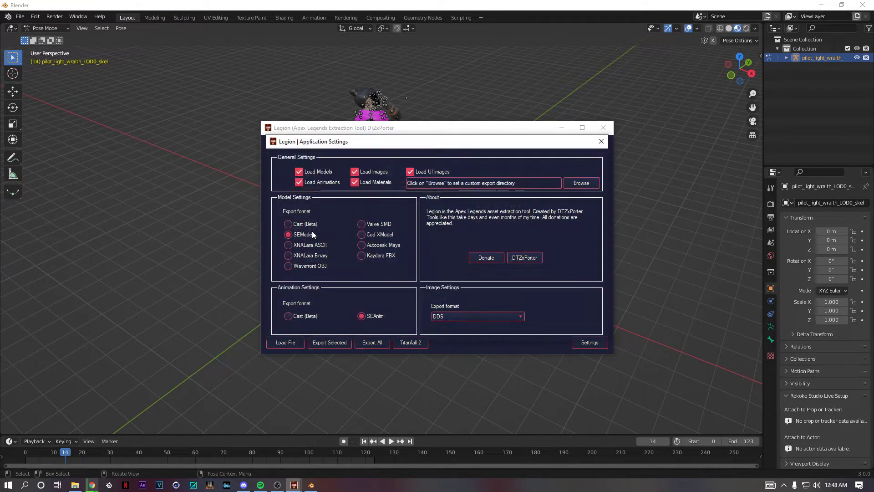
pyautogui.click(601, 141)
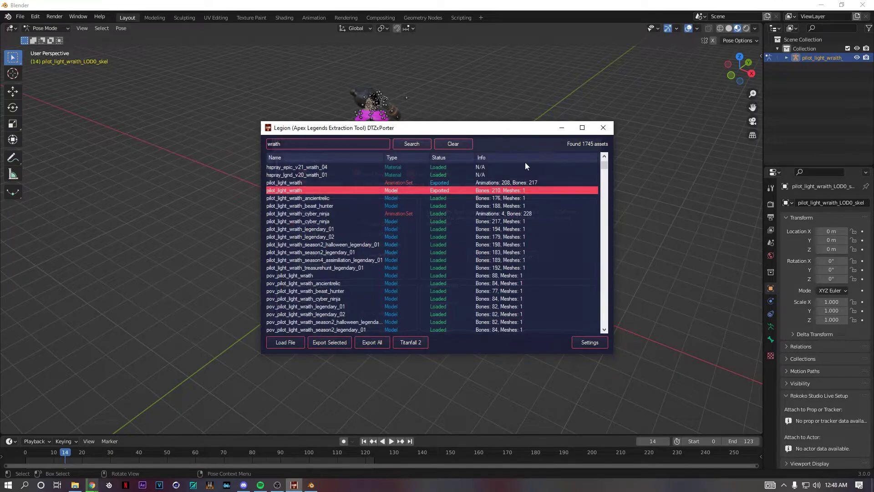
pyautogui.click(329, 343)
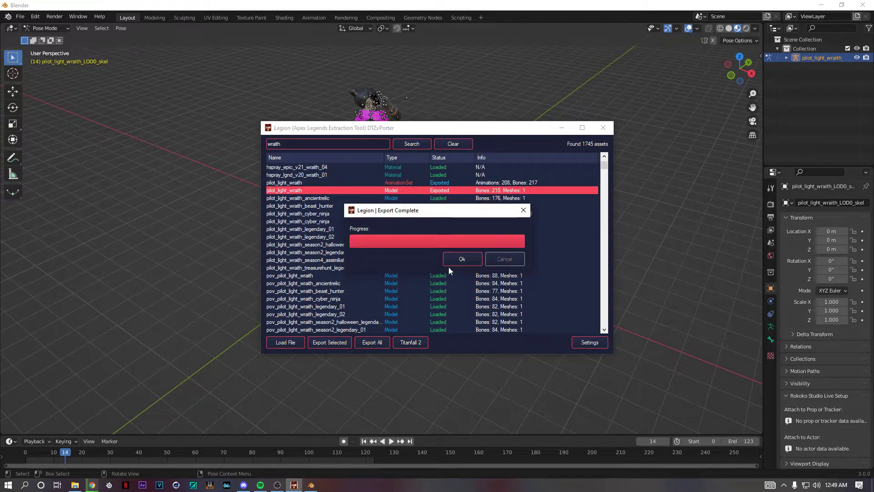
pyautogui.click(461, 258)
pyautogui.moveTo(367, 121); pyautogui.dragTo(138, 427, button='middle')
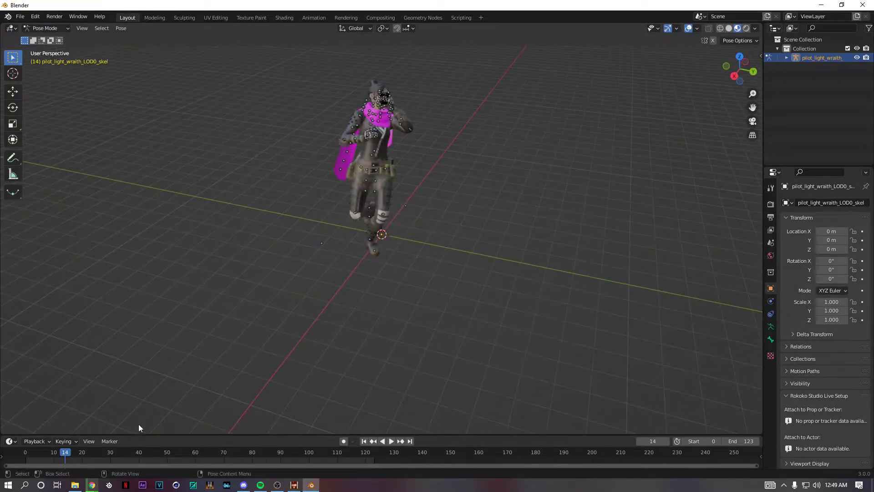
pyautogui.click(75, 484)
# Run GameImageUtil and drop pilot_light_wraith_LOD0.cast from exported_files\models\pilot_light_wraith onto it.
pyautogui.click(278, 222)
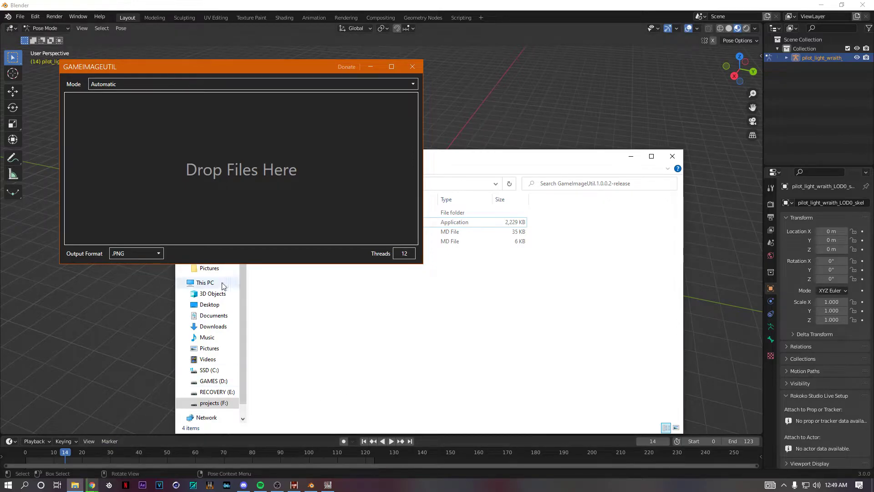
pyautogui.moveTo(460, 160); pyautogui.dragTo(714, 110)
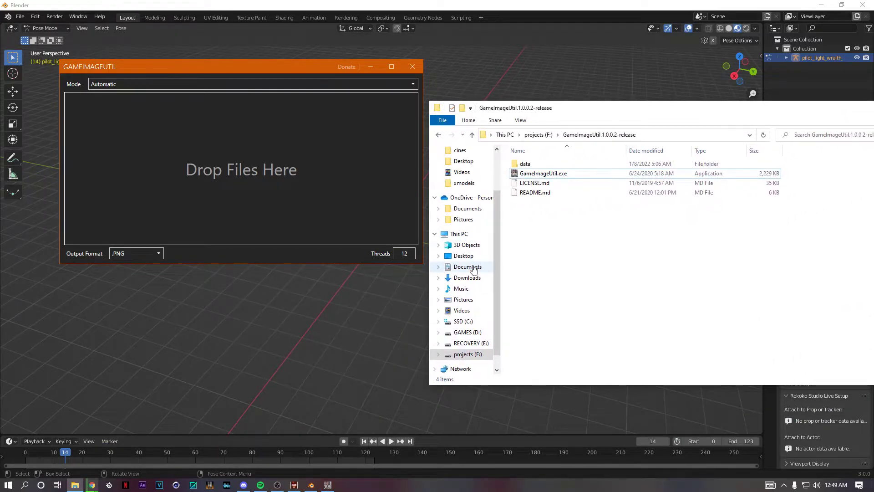
pyautogui.click(463, 255)
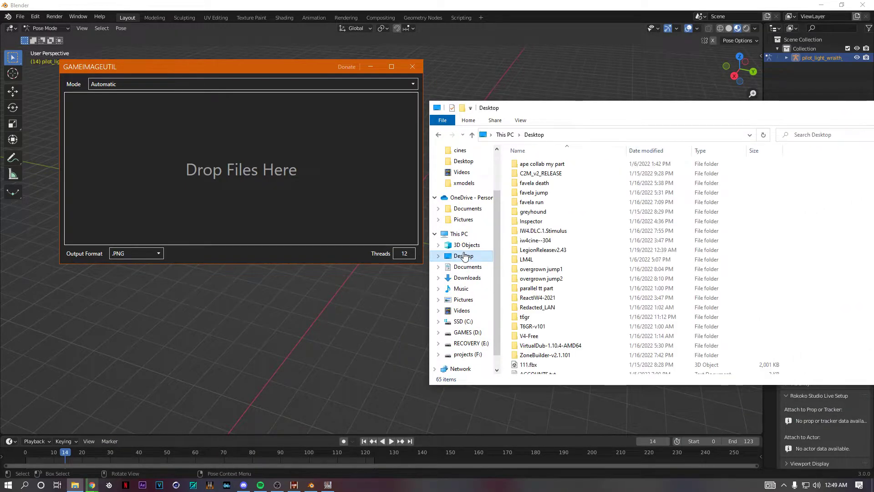
pyautogui.doubleClick(546, 250)
pyautogui.doubleClick(534, 165)
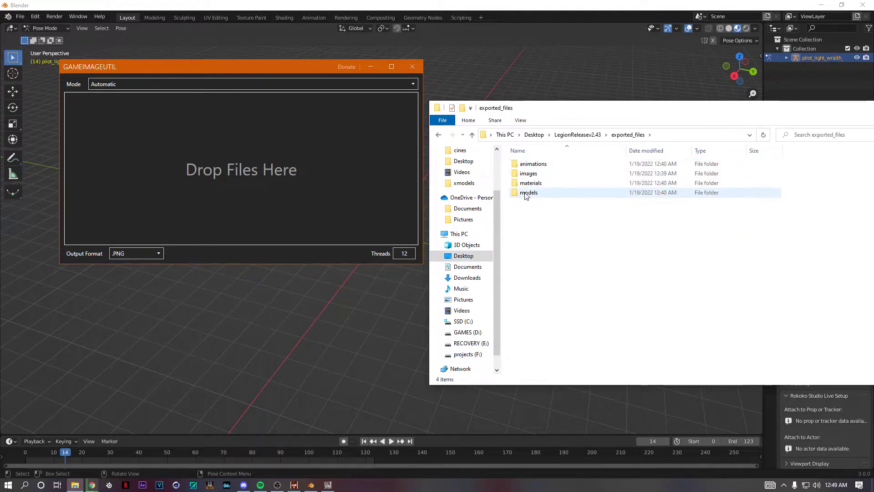
pyautogui.doubleClick(528, 192)
pyautogui.doubleClick(540, 192)
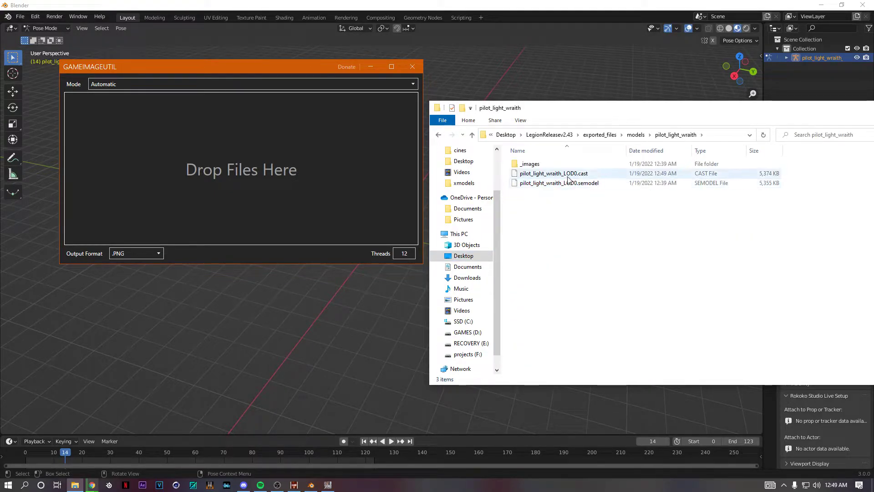
pyautogui.click(548, 176)
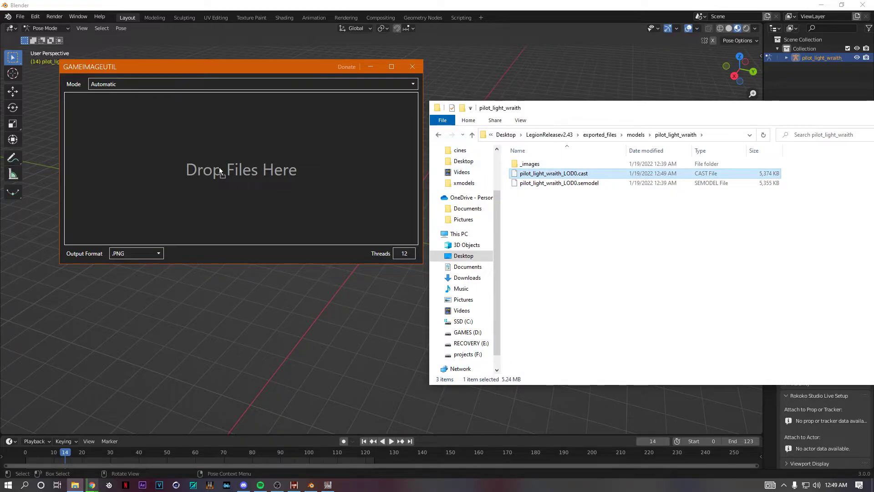
pyautogui.moveTo(220, 167); pyautogui.dragTo(219, 167)
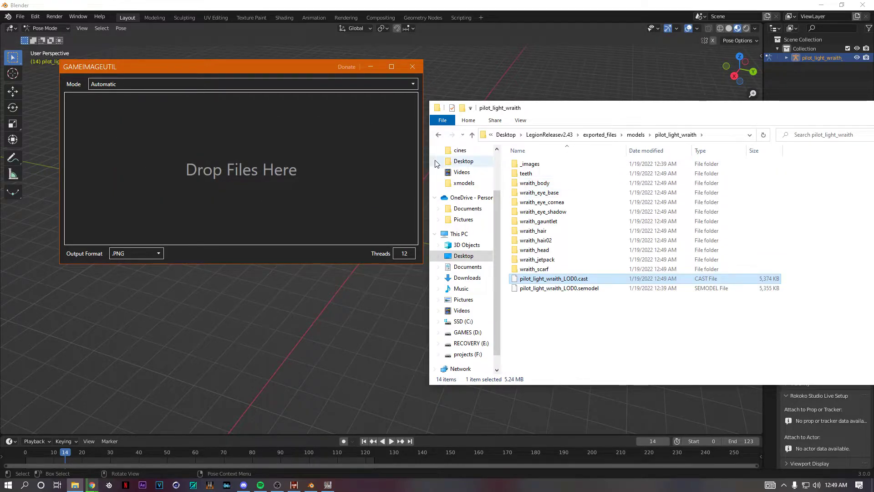
pyautogui.click(413, 61)
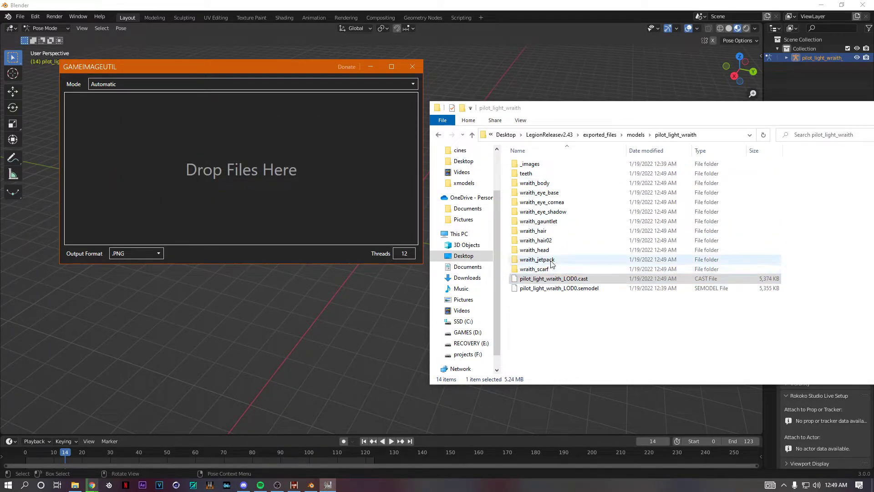
# Close GameImageUtil, move the file browser aside, and hide Blender's grid and bone overlays.
pyautogui.click(412, 67)
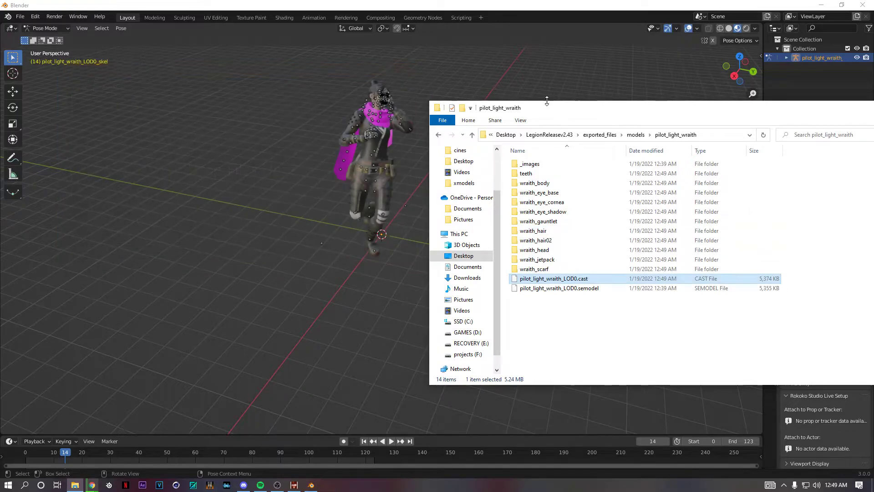
pyautogui.moveTo(552, 115); pyautogui.dragTo(186, 128)
pyautogui.click(716, 55)
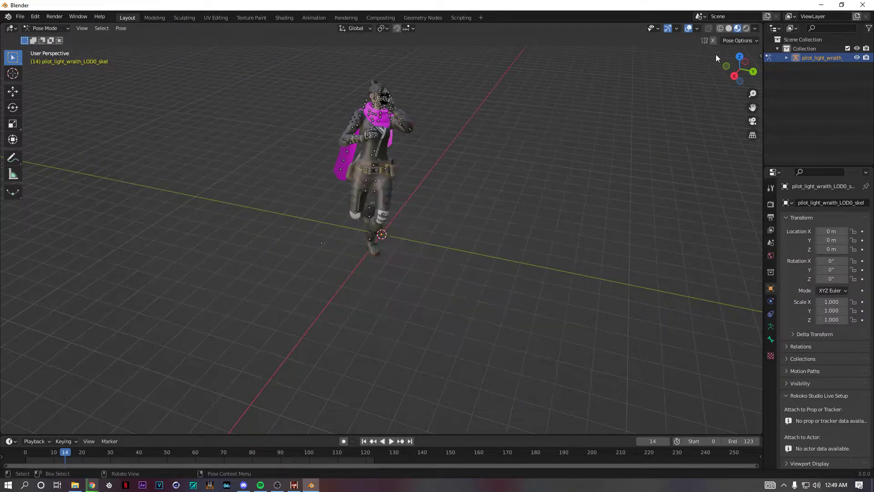
pyautogui.click(687, 28)
pyautogui.scroll(5, 633, 83)
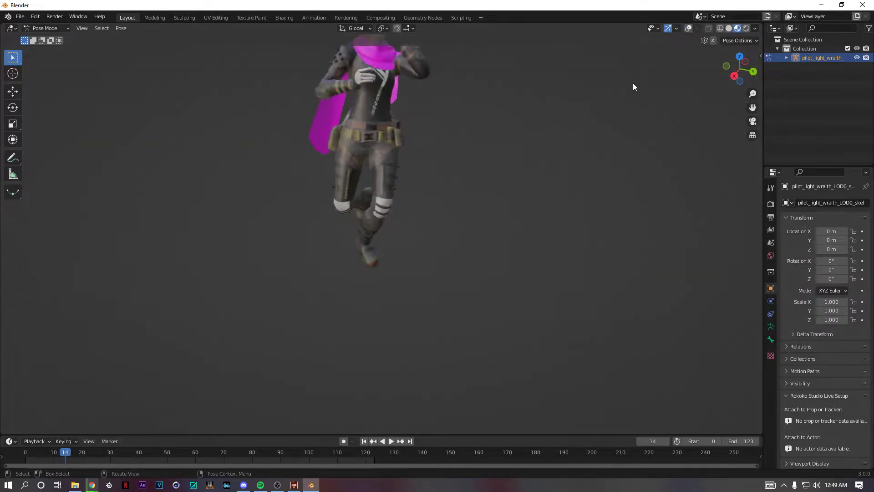
# Walk the view up close to Wraith's face, then switch from pose mode to object mode.
pyautogui.hotkey('shift', '`')
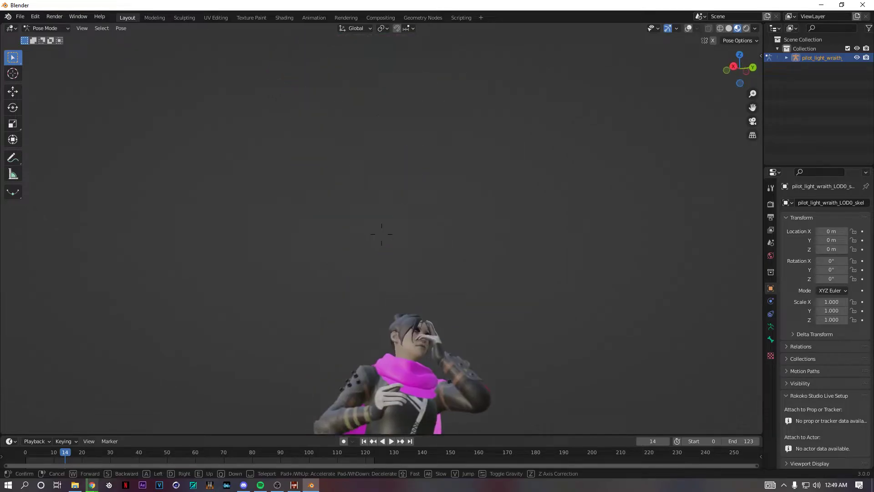
pyautogui.press('w')
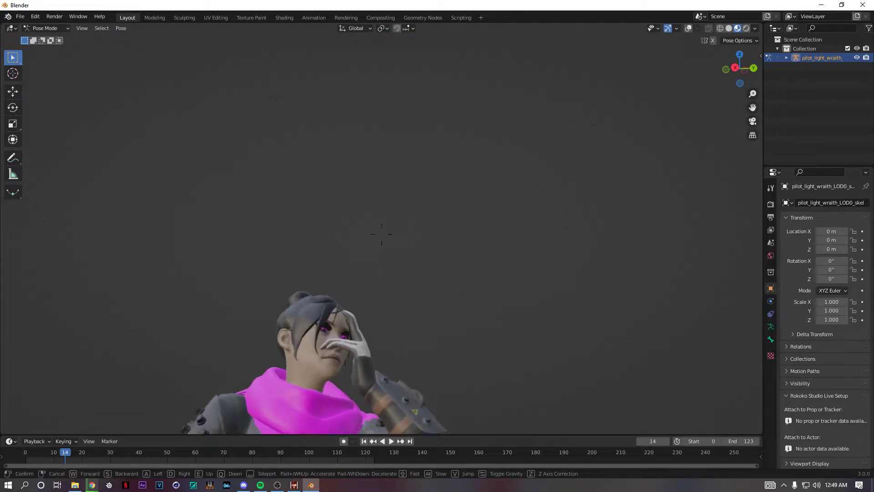
pyautogui.press('s')
pyautogui.click(384, 250)
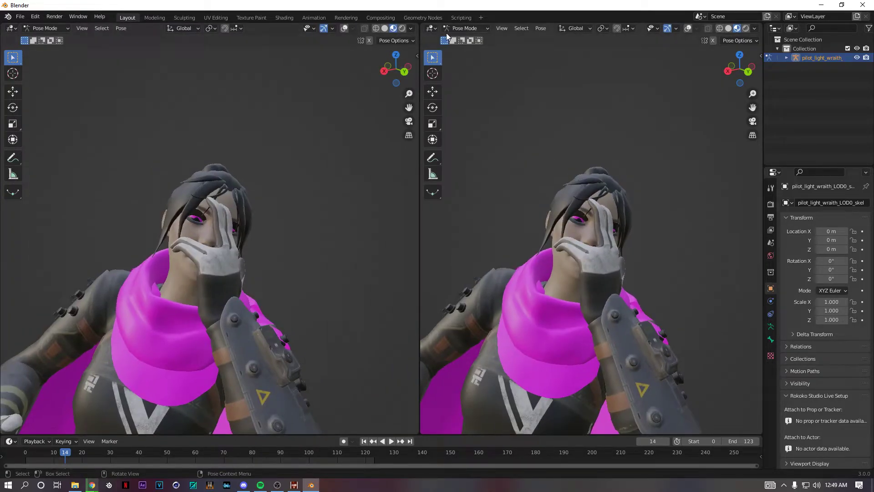
pyautogui.click(467, 28)
# Turn the left area into the Shader Editor and delete the head's old Image Texture node.
pyautogui.click(11, 28)
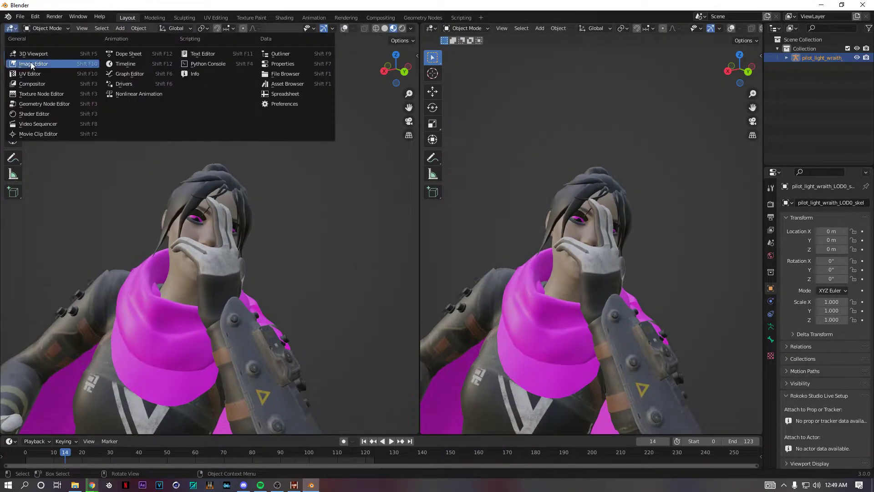
pyautogui.click(42, 113)
pyautogui.click(571, 233)
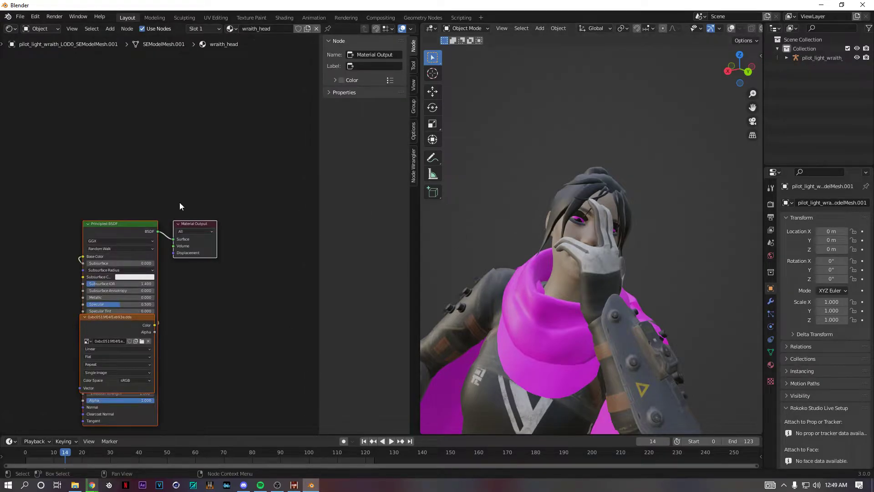
pyautogui.moveTo(179, 202); pyautogui.dragTo(241, 159, button='middle')
pyautogui.click(177, 274)
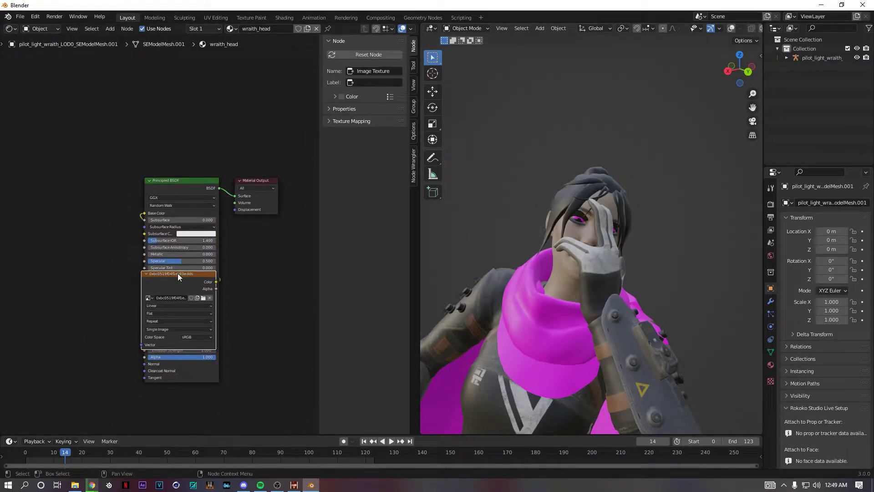
pyautogui.press('Delete')
# Add wraith_head_albedo.png and wraith_head_normal.png as texture nodes beside the Principled BSDF.
pyautogui.hotkey('alt', 'Tab')
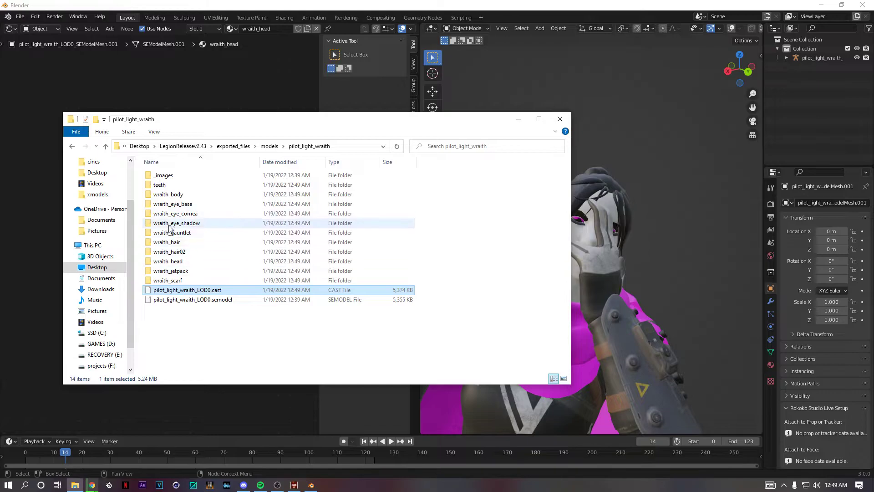
pyautogui.doubleClick(182, 262)
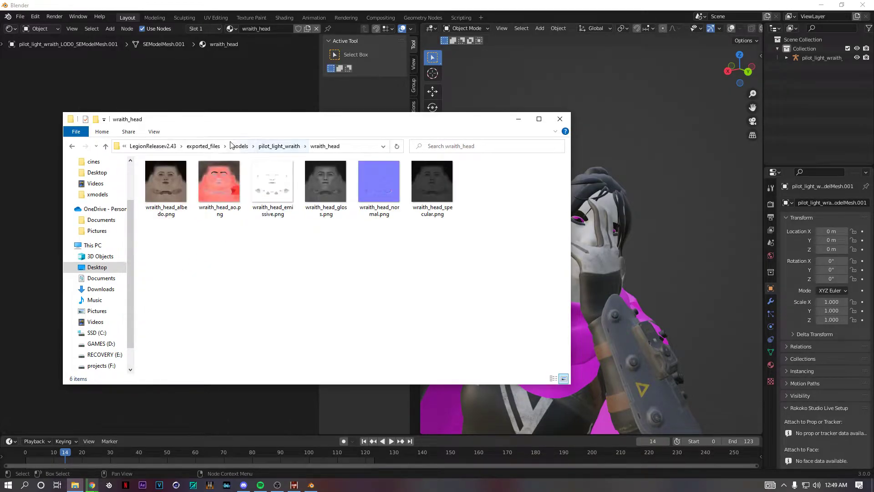
pyautogui.moveTo(191, 121); pyautogui.dragTo(395, 127)
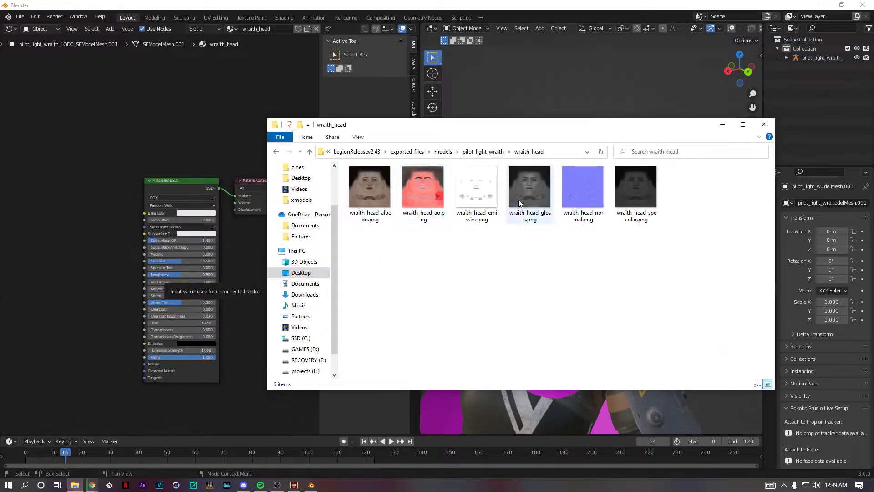
pyautogui.moveTo(366, 198); pyautogui.dragTo(43, 157)
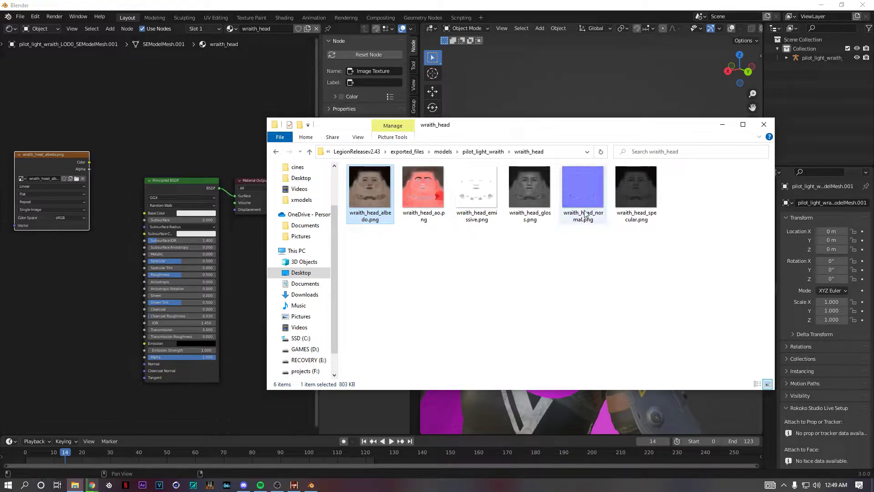
pyautogui.moveTo(582, 187); pyautogui.dragTo(145, 364)
pyautogui.moveTo(86, 159); pyautogui.dragTo(145, 213)
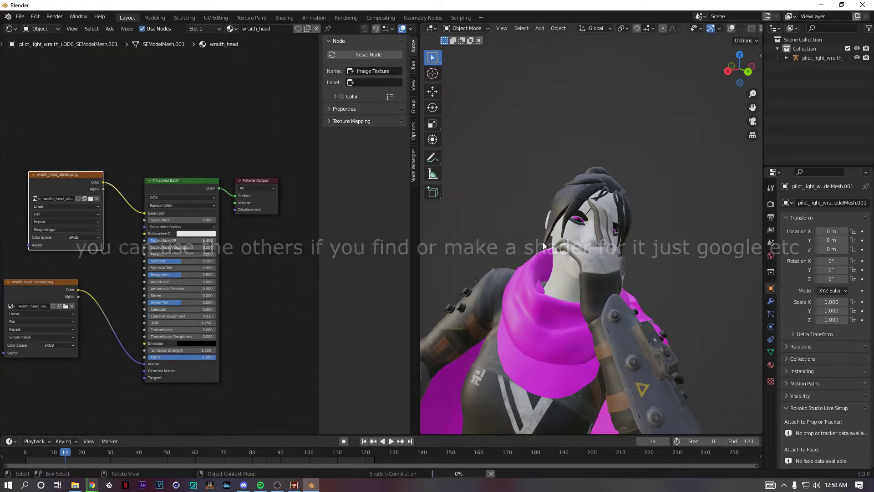
pyautogui.scroll(8, 563, 244)
# Widen the 3D viewport and switch its shading to Material Preview.
pyautogui.scroll(-7, 562, 244)
pyautogui.scroll(3, 562, 244)
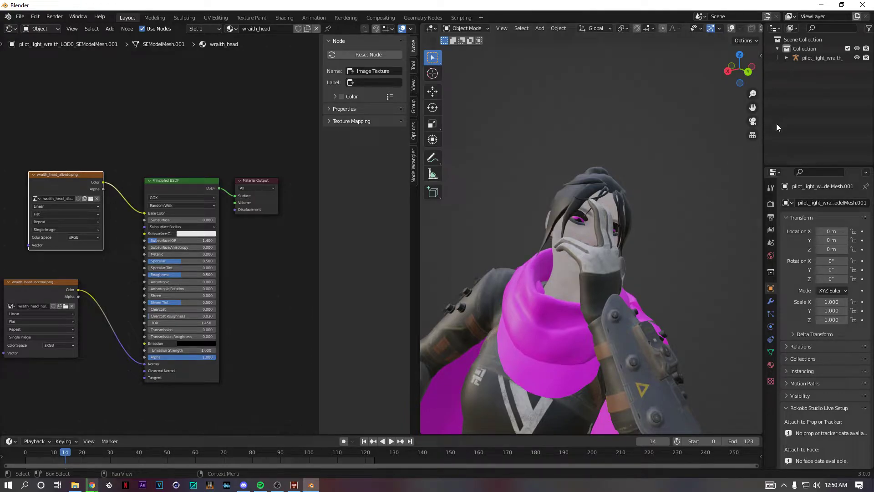
pyautogui.moveTo(764, 124); pyautogui.dragTo(810, 125)
pyautogui.scroll(5, 602, 236)
pyautogui.scroll(-5, 602, 236)
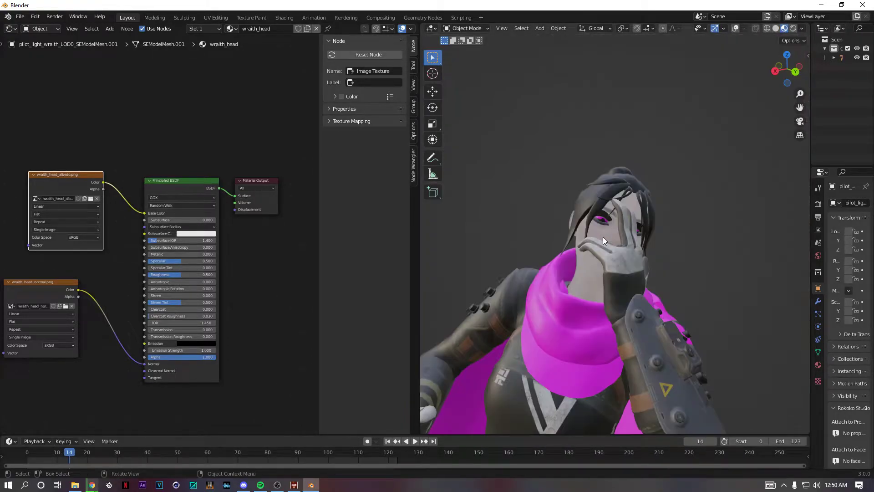
pyautogui.scroll(5, 603, 236)
pyautogui.scroll(-5, 603, 237)
pyautogui.click(792, 29)
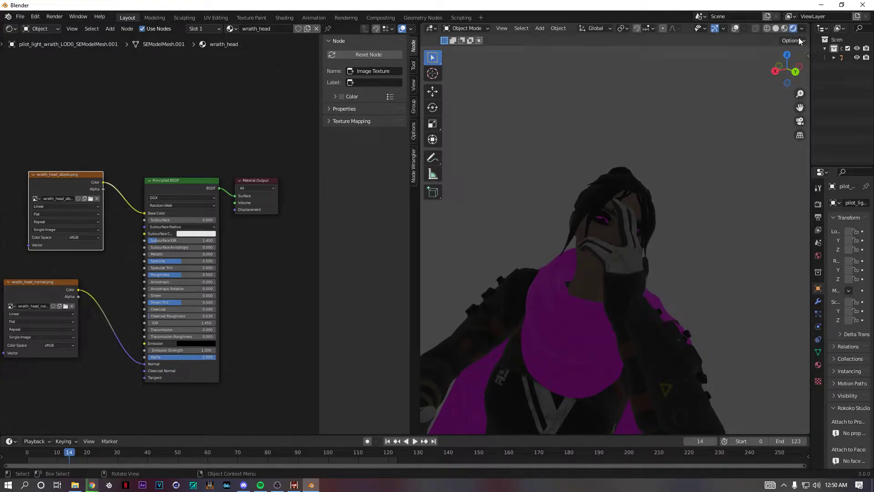
pyautogui.click(784, 29)
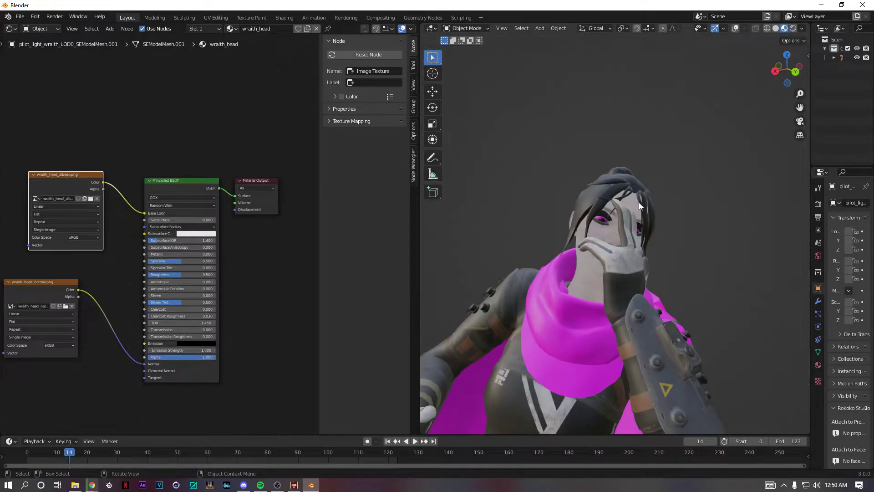
# Delete the grey wraith_eye_cornea and wraith_eye_base overlay meshes covering the eyes.
pyautogui.scroll(8, 600, 220)
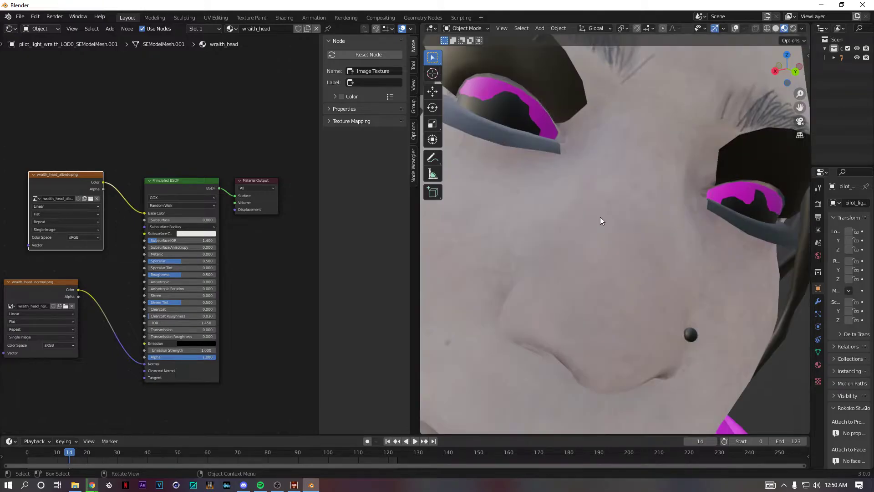
pyautogui.click(523, 111)
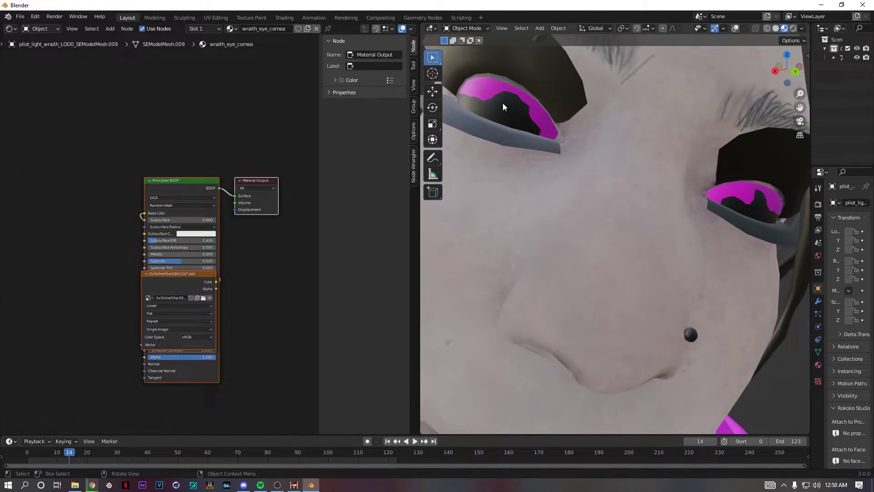
pyautogui.click(496, 113)
pyautogui.press('Delete')
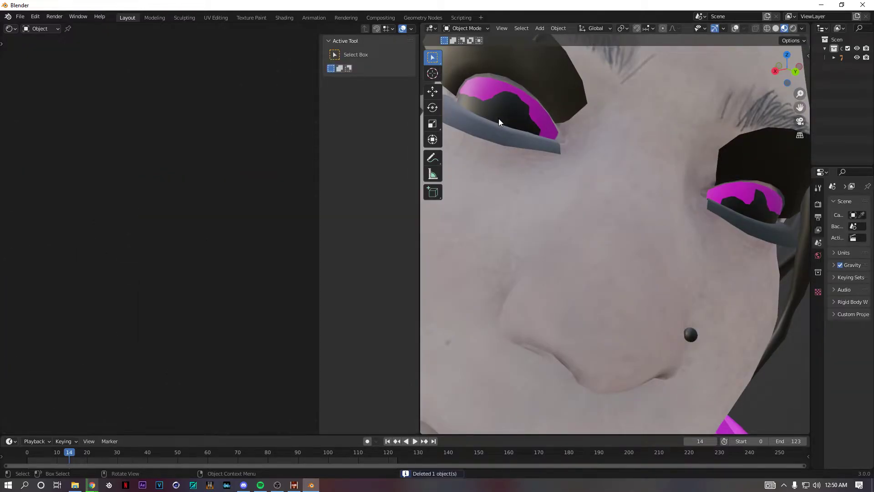
pyautogui.scroll(-8, 499, 118)
pyautogui.scroll(8, 508, 132)
pyautogui.click(506, 137)
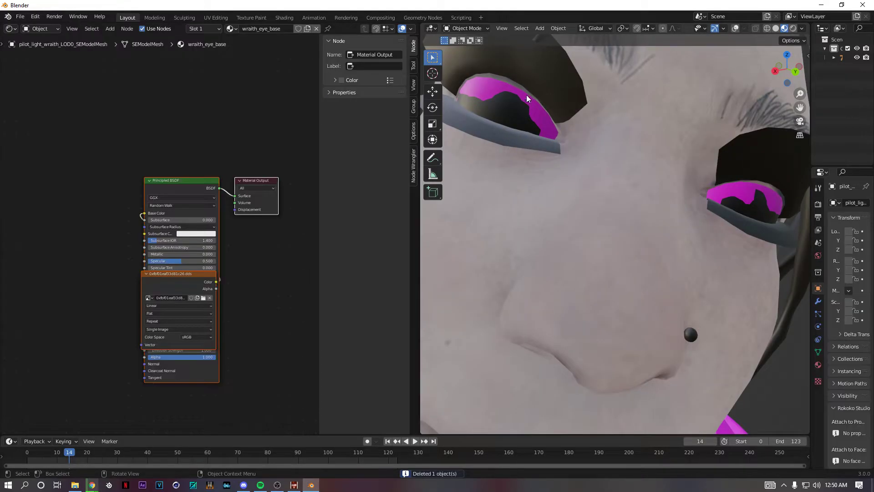
pyautogui.click(547, 74)
pyautogui.press('Delete')
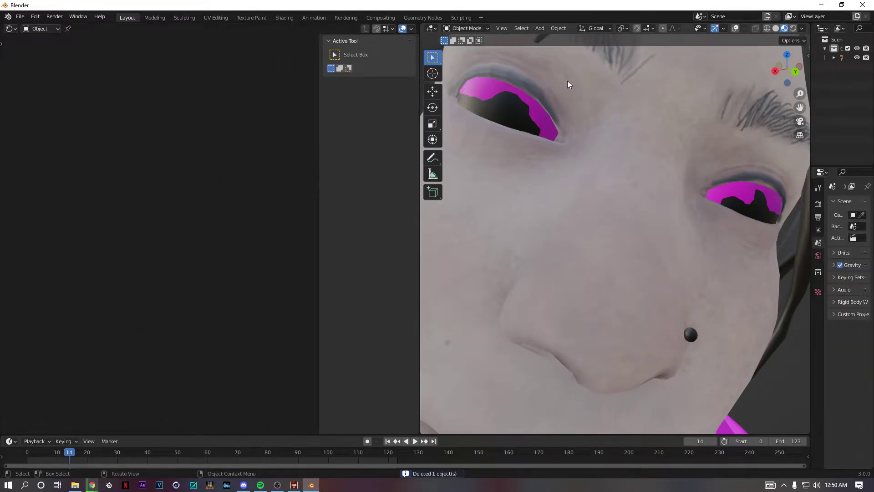
# Look over the face and select the head mesh to view its material.
pyautogui.scroll(-8, 559, 87)
pyautogui.scroll(8, 554, 130)
pyautogui.scroll(-8, 573, 143)
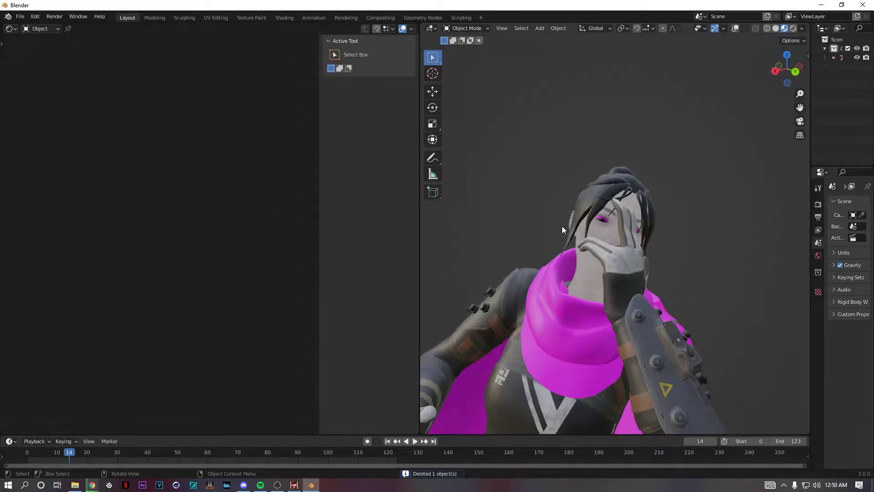
pyautogui.scroll(8, 629, 215)
pyautogui.scroll(-8, 629, 214)
pyautogui.click(600, 220)
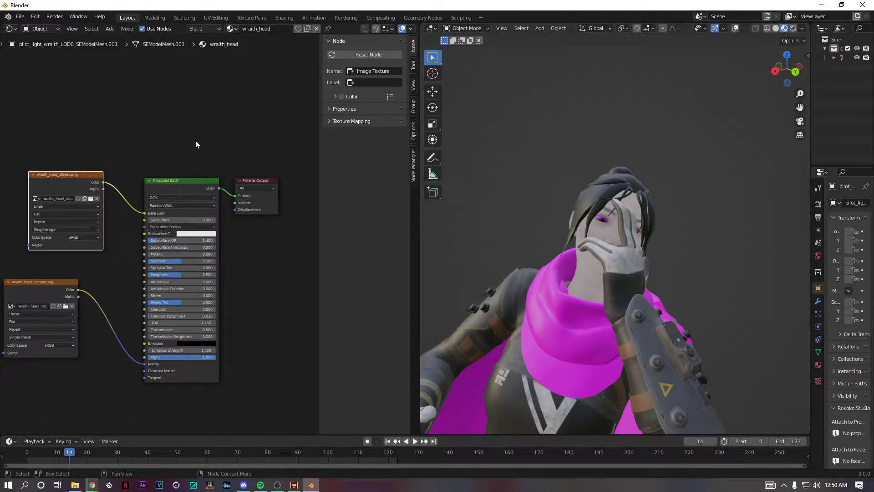
# Select the eye shadow mesh and delete its old Image Texture node.
pyautogui.click(602, 218)
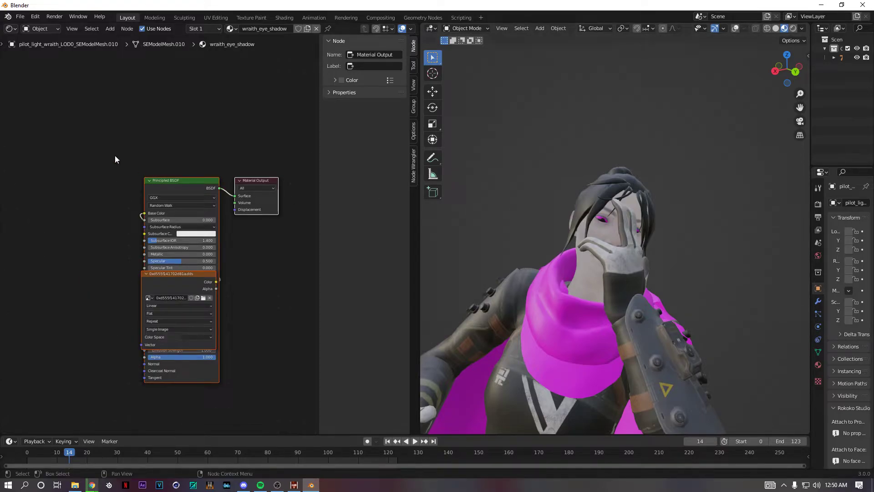
pyautogui.moveTo(171, 274); pyautogui.dragTo(222, 273, button='middle')
pyautogui.moveTo(219, 283); pyautogui.dragTo(75, 159)
pyautogui.press('Delete')
# Add the wraith_eye_shadow albedo and normal images as texture nodes.
pyautogui.hotkey('alt', 'Tab')
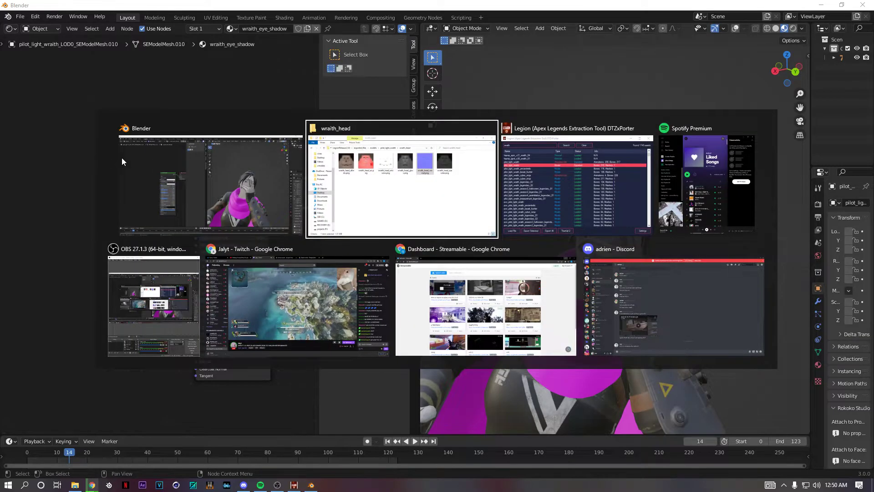
pyautogui.click(481, 154)
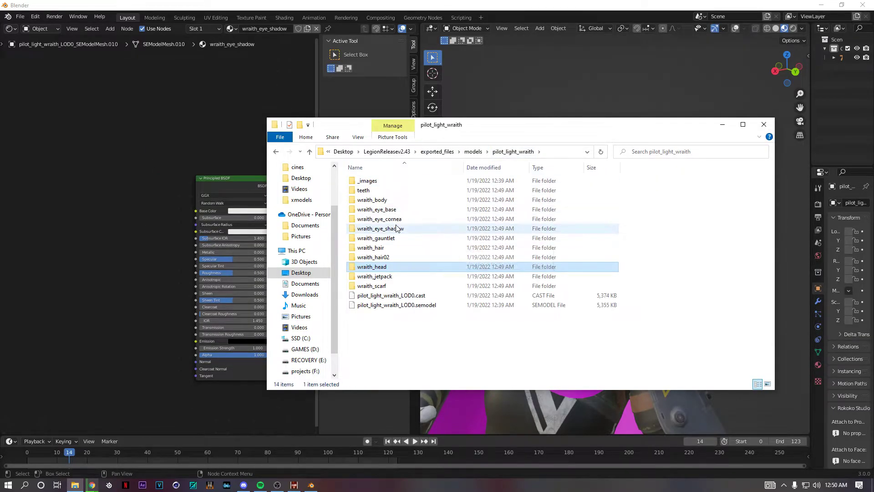
pyautogui.doubleClick(399, 229)
pyautogui.moveTo(362, 188); pyautogui.dragTo(51, 184)
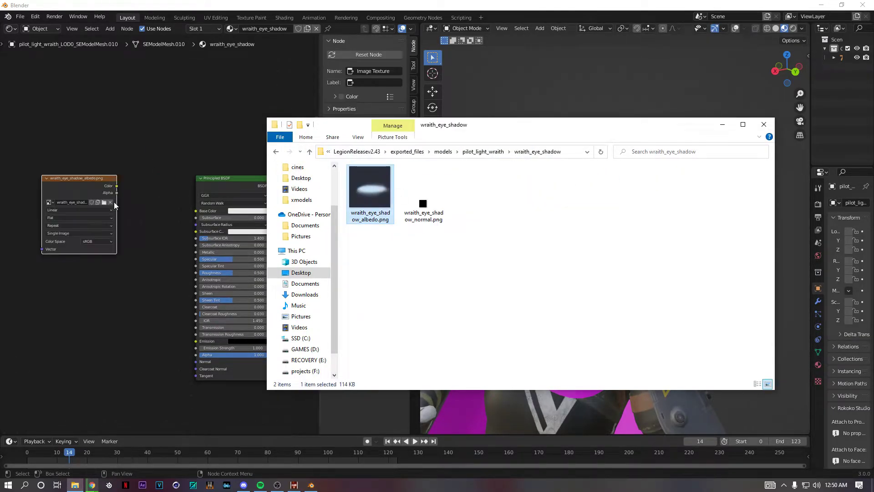
pyautogui.moveTo(423, 200); pyautogui.dragTo(40, 297)
# Link the eye shadow normal texture to Normal and the albedo to Base Color.
pyautogui.click(146, 170)
pyautogui.moveTo(111, 299); pyautogui.dragTo(195, 361)
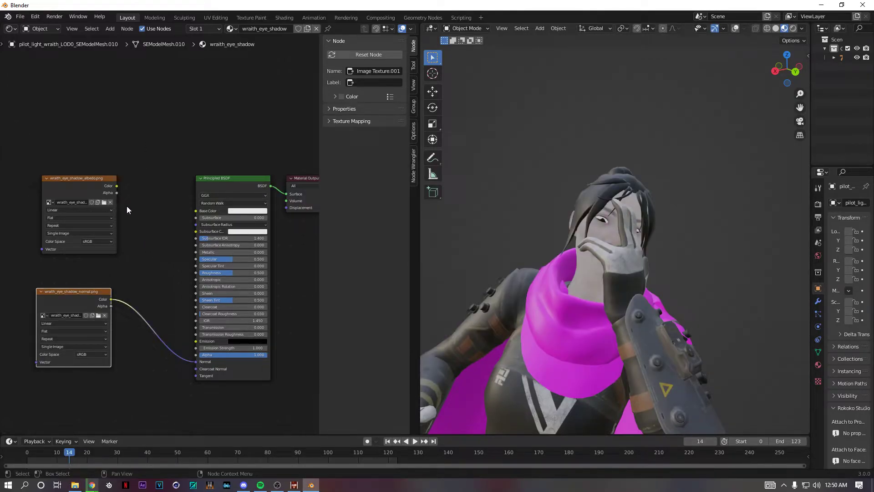
pyautogui.moveTo(117, 186); pyautogui.dragTo(137, 207)
pyautogui.moveTo(193, 213); pyautogui.dragTo(195, 211)
pyautogui.scroll(5, 539, 206)
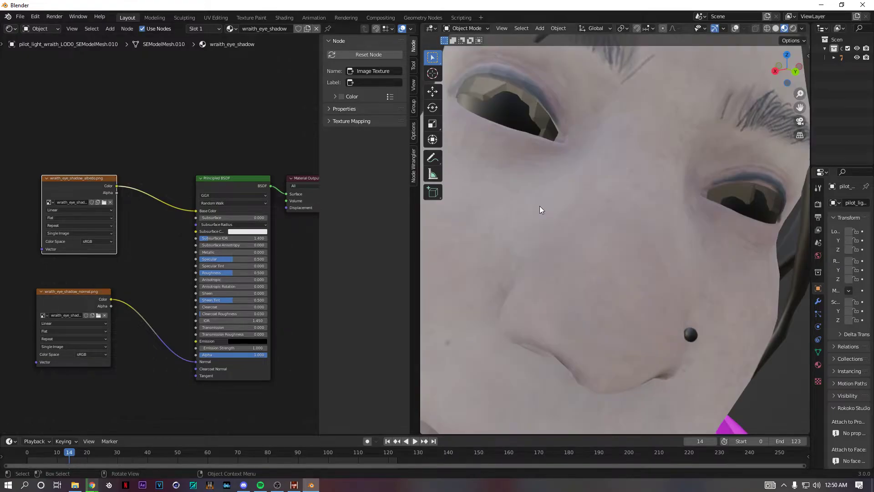
pyautogui.scroll(-8, 539, 207)
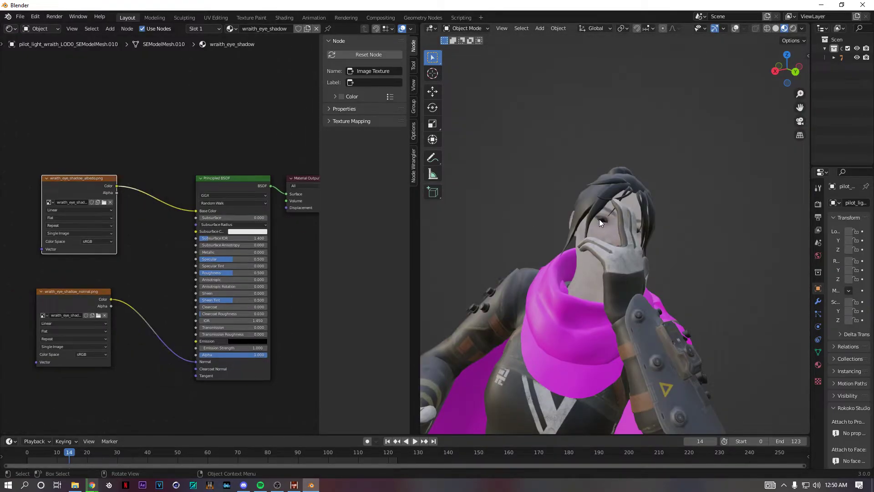
pyautogui.click(602, 217)
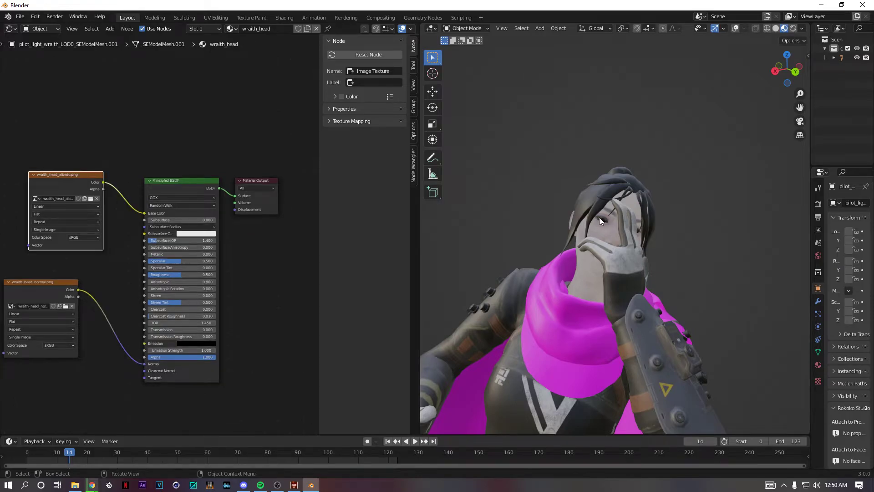
# Select the cornea mesh SEModelMesh.009 in the Outliner and delete its old texture node.
pyautogui.click(599, 217)
pyautogui.moveTo(808, 181); pyautogui.dragTo(620, 184)
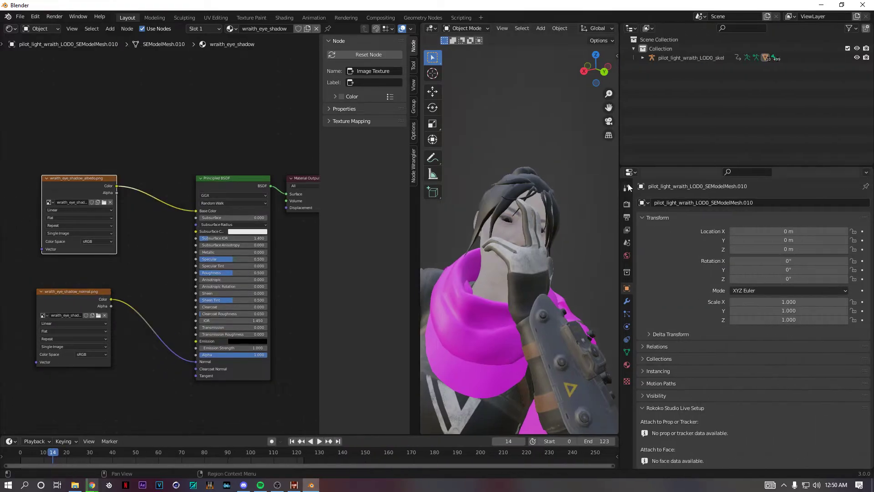
pyautogui.press('KP_Decimal')
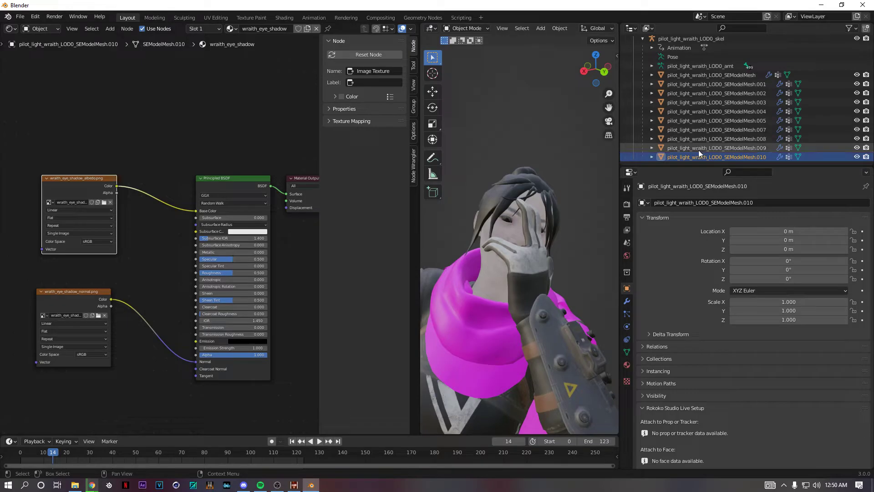
pyautogui.click(698, 149)
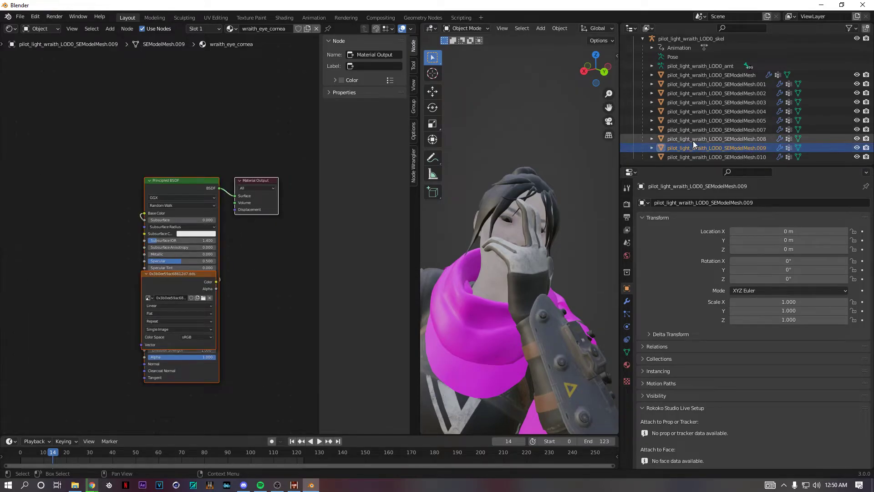
pyautogui.click(163, 277)
pyautogui.press('Delete')
# Add wraith_eye_cornea albedo and normal images, linking them to Base Color and Normal.
pyautogui.hotkey('alt', 'Tab')
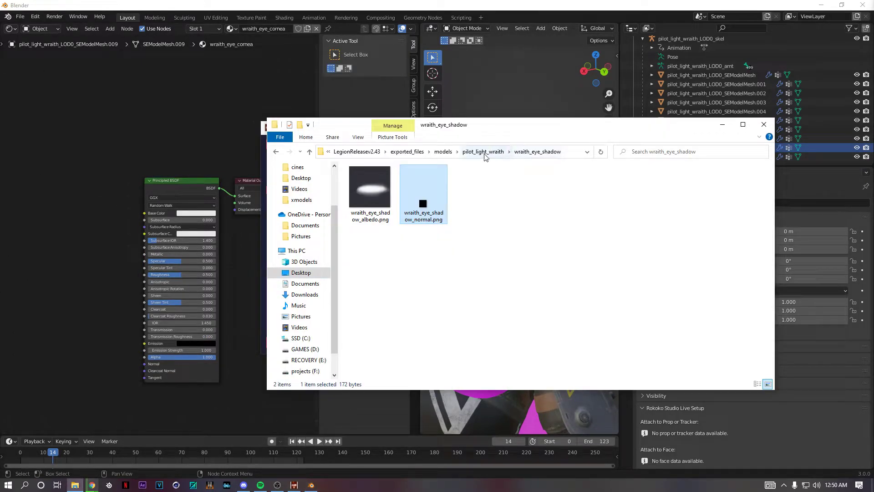
pyautogui.click(484, 156)
pyautogui.doubleClick(382, 223)
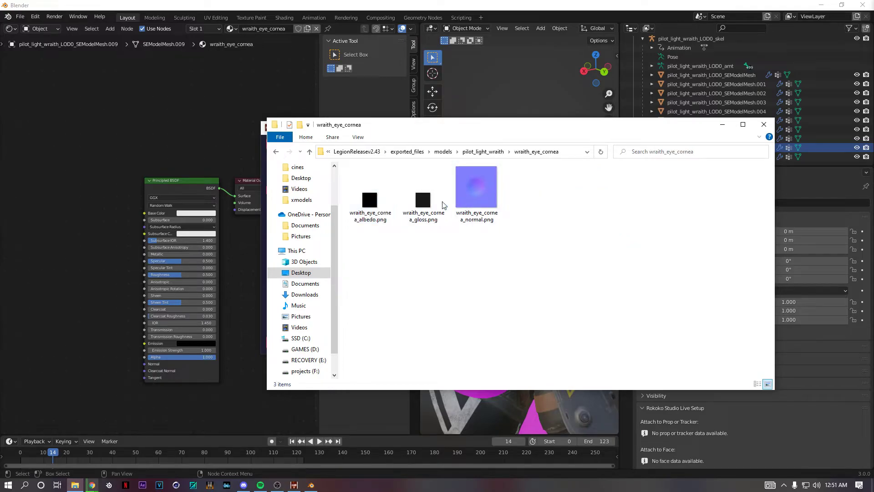
pyautogui.moveTo(369, 200); pyautogui.dragTo(113, 163)
pyautogui.moveTo(476, 191); pyautogui.dragTo(145, 363)
pyautogui.click(74, 280)
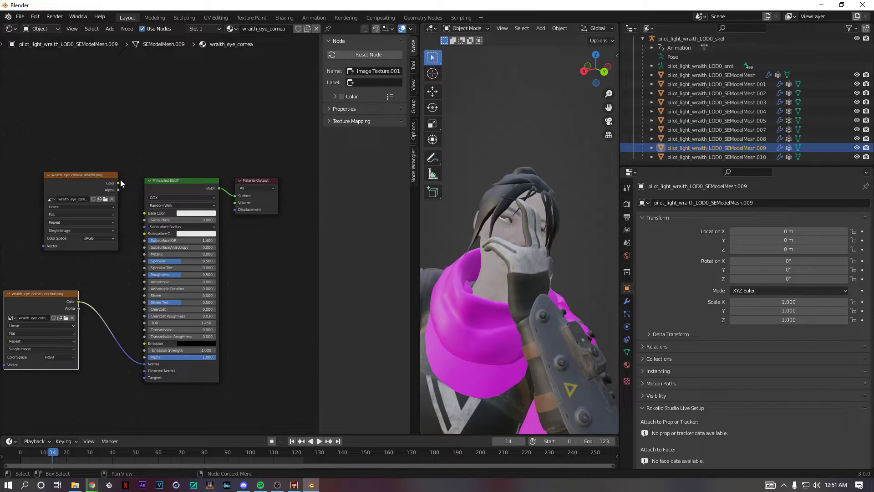
pyautogui.moveTo(118, 183); pyautogui.dragTo(144, 213)
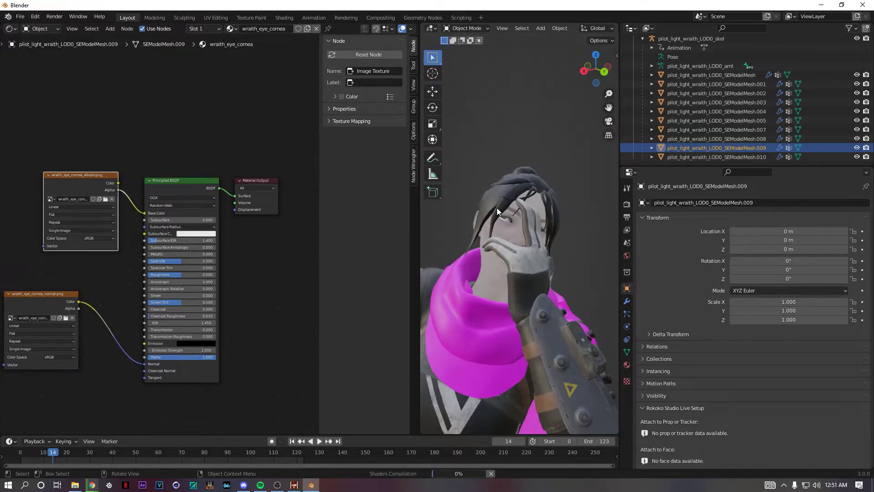
# Walk up to the face and try deleting the eye mesh, undoing the wrong deletions.
pyautogui.hotkey('shift', '`')
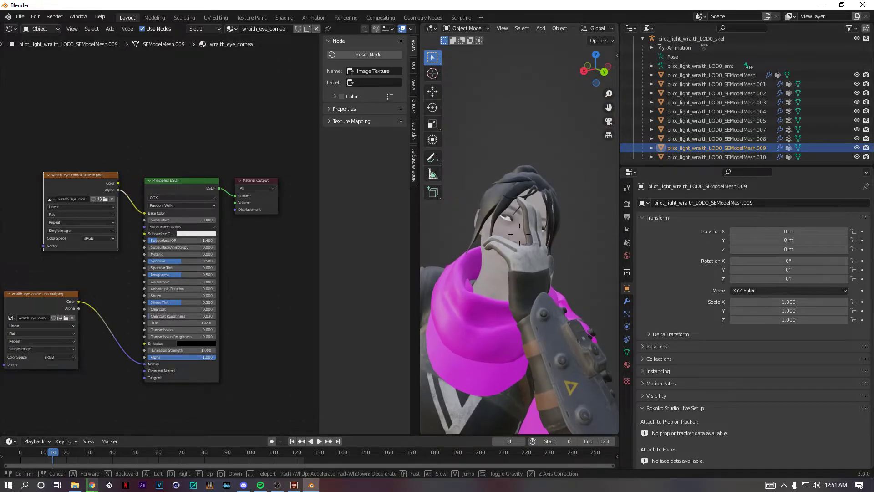
pyautogui.press('w')
pyautogui.click(488, 227)
pyautogui.click(476, 221)
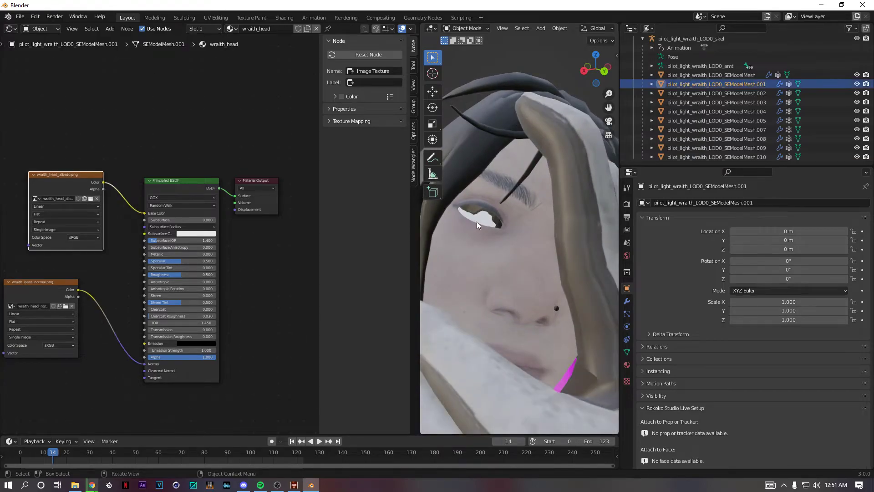
pyautogui.press('Delete')
pyautogui.hotkey('ctrl', 'z')
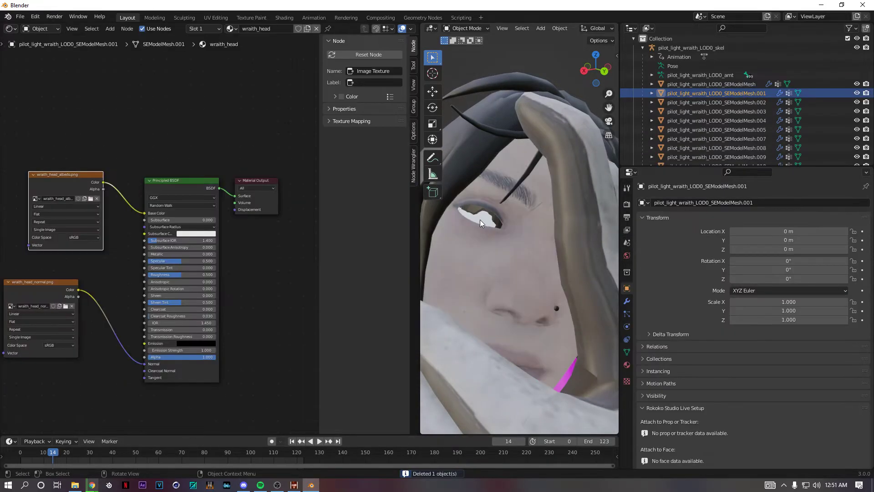
pyautogui.click(476, 218)
pyautogui.press('Delete')
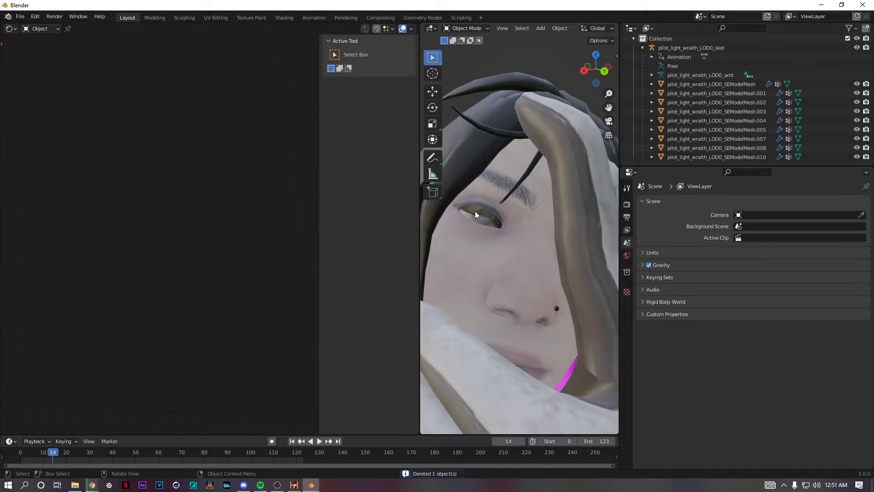
pyautogui.hotkey('ctrl', 'z')
# Delete the eye cornea mesh SEModelMesh.009 and eye shadow mesh SEModelMesh.010.
pyautogui.click(474, 211)
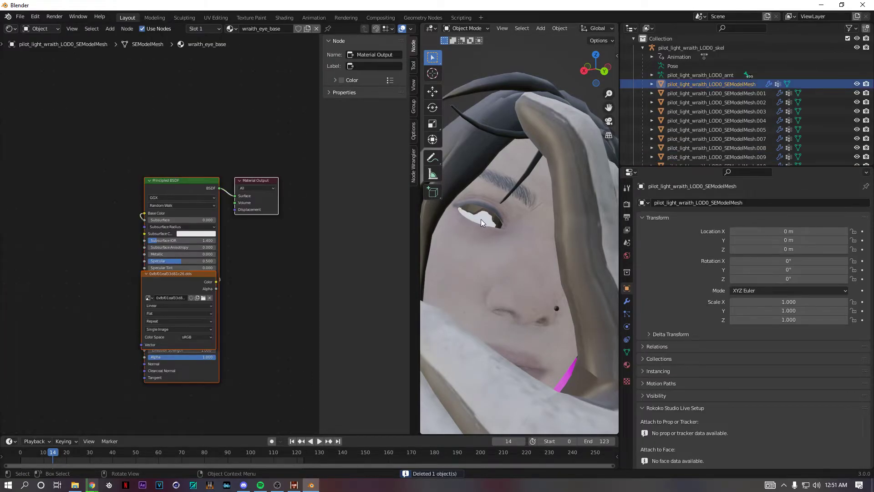
pyautogui.click(476, 219)
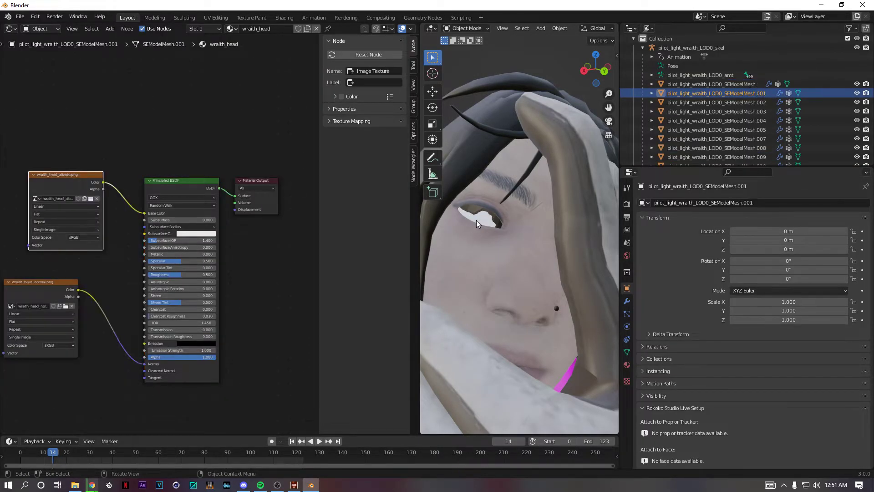
pyautogui.click(474, 217)
pyautogui.press('Delete')
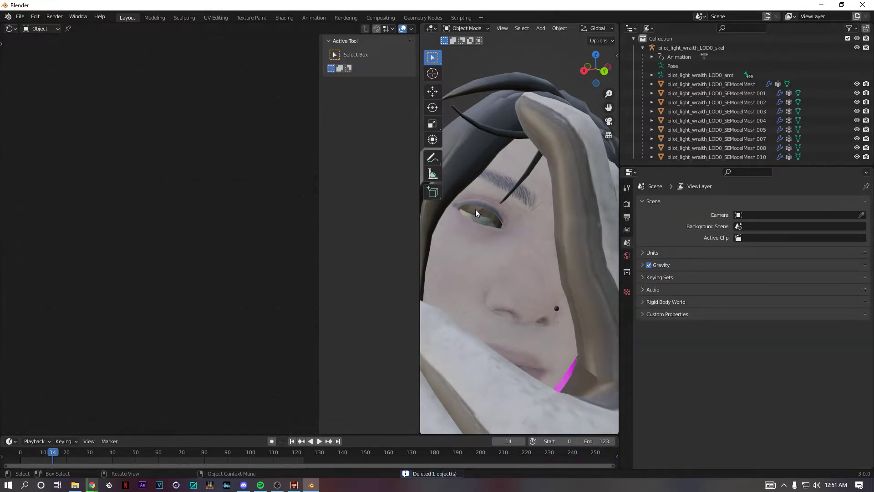
pyautogui.click(474, 209)
pyautogui.press('Delete')
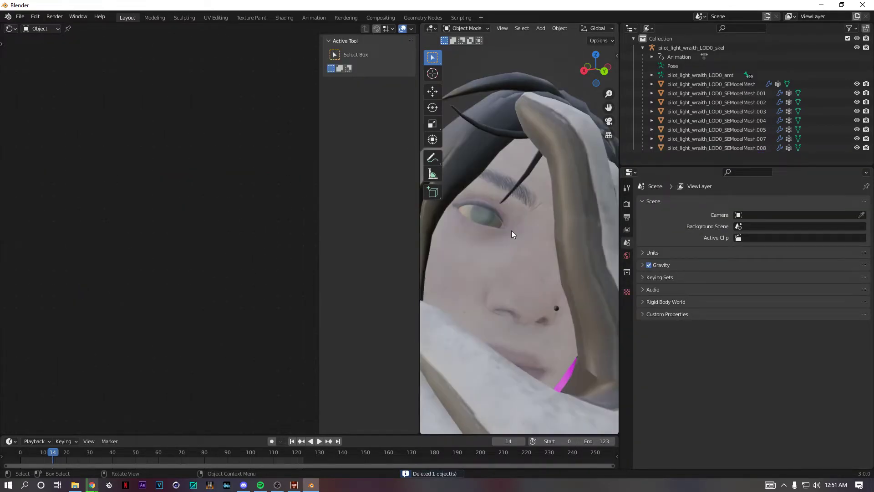
pyautogui.scroll(-5, 512, 231)
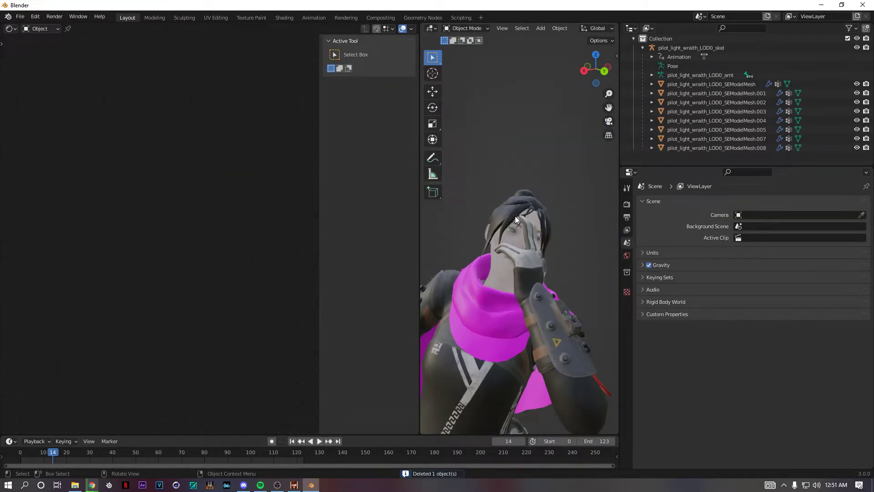
# Select the scarf mesh and delete its old Image Texture node.
pyautogui.scroll(1, 687, 129)
pyautogui.click(685, 149)
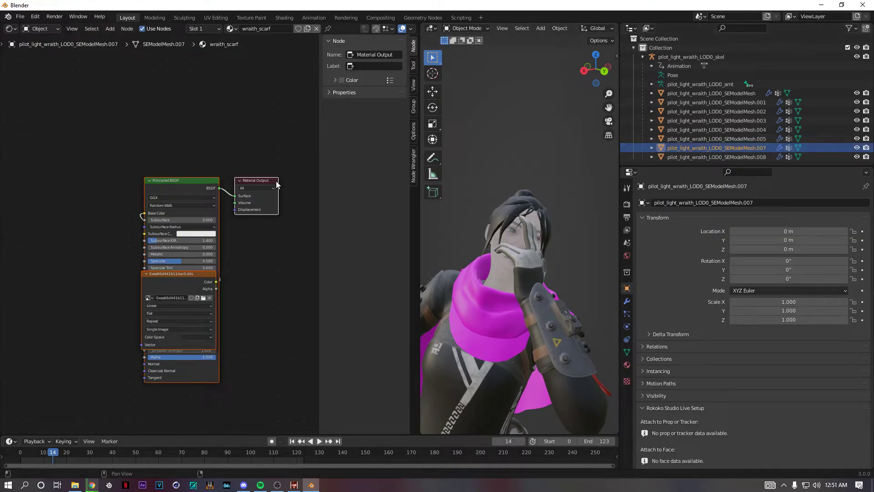
pyautogui.moveTo(176, 280); pyautogui.dragTo(171, 274)
pyautogui.press('Delete')
# Wire wraith_scarf_albedo.png into Base Color and wraith_scarf_normal.png into Normal, then widen the 3D view.
pyautogui.hotkey('alt', 'Tab')
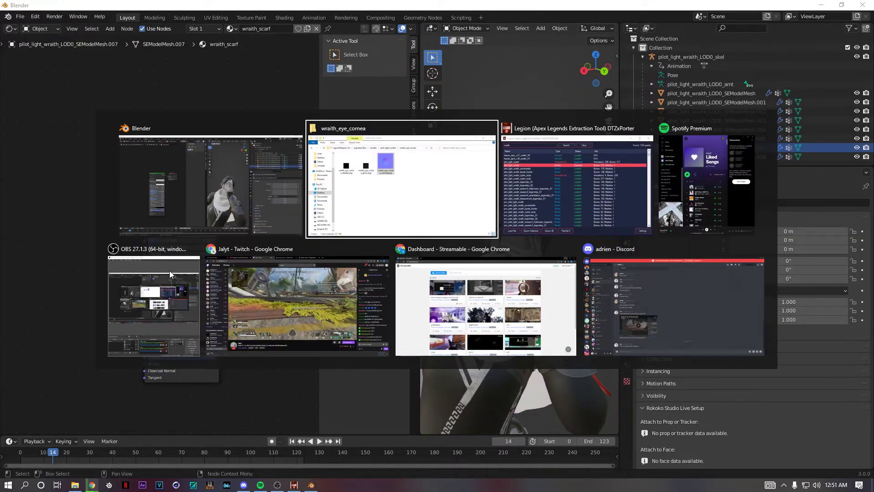
pyautogui.click(488, 152)
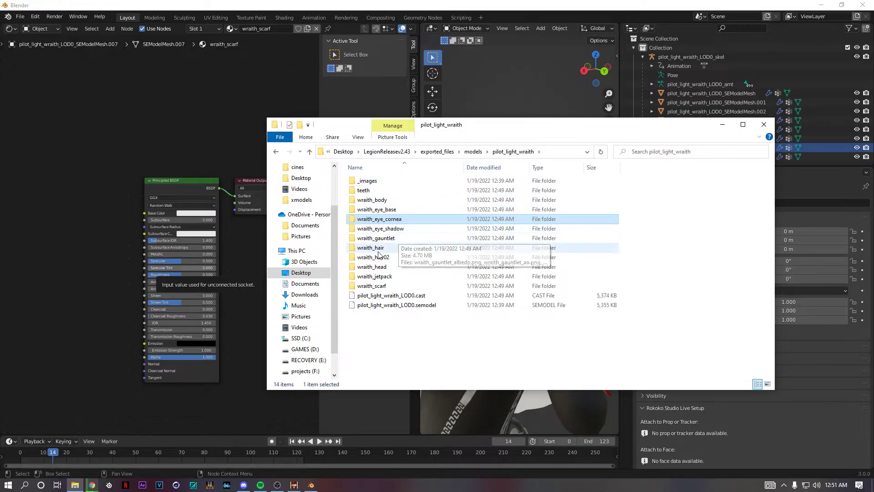
pyautogui.doubleClick(371, 286)
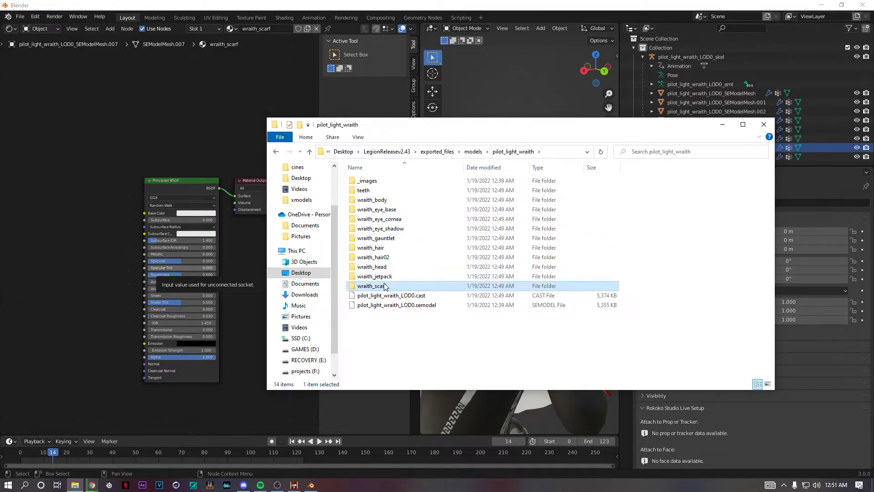
pyautogui.moveTo(372, 188); pyautogui.dragTo(9, 194)
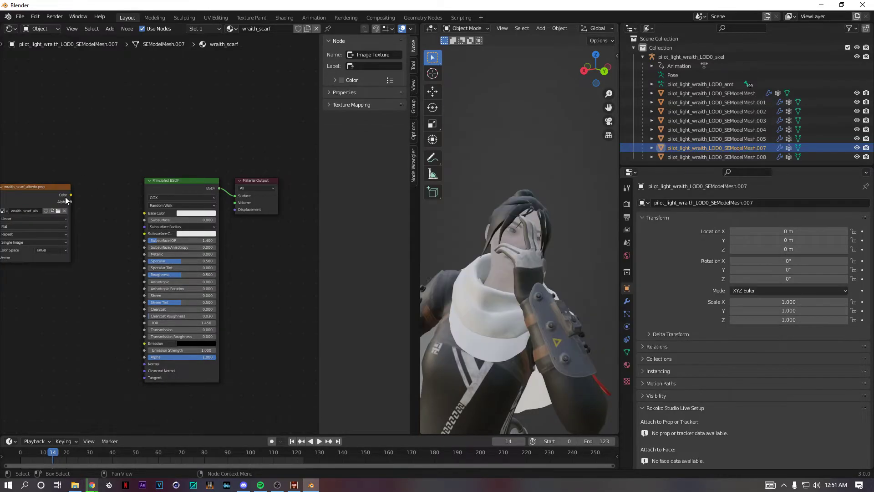
pyautogui.moveTo(71, 194); pyautogui.dragTo(142, 214)
pyautogui.hotkey('alt', 'Tab')
pyautogui.moveTo(583, 187); pyautogui.dragTo(19, 316)
pyautogui.moveTo(81, 319); pyautogui.dragTo(145, 363)
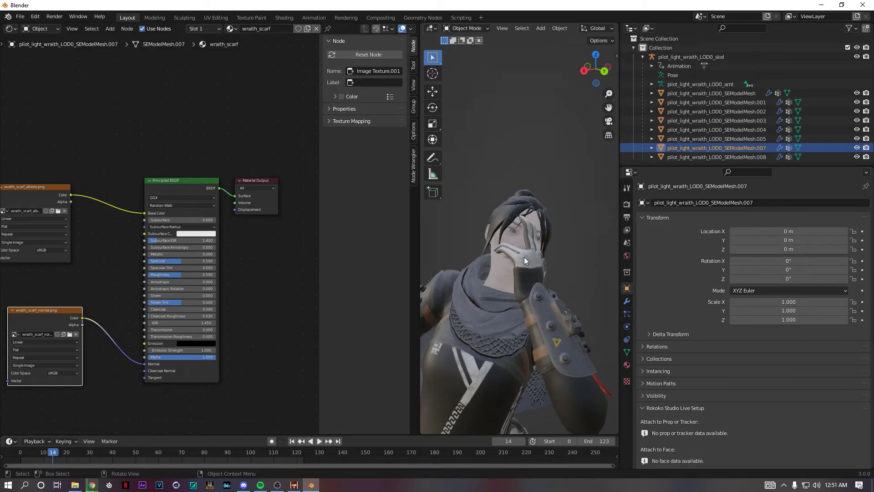
pyautogui.scroll(-3, 536, 277)
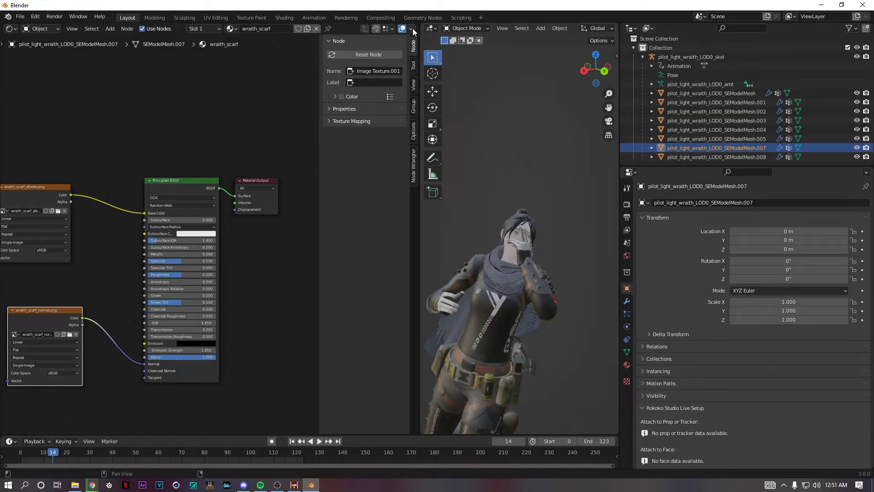
pyautogui.moveTo(418, 156); pyautogui.dragTo(71, 157)
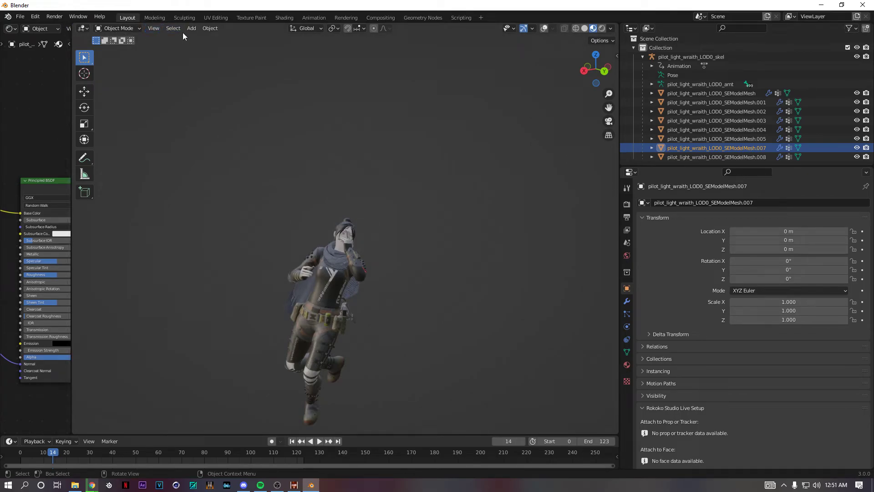
# Switch the viewport to Rendered shading and add a point light to the scene.
pyautogui.click(602, 28)
pyautogui.click(191, 28)
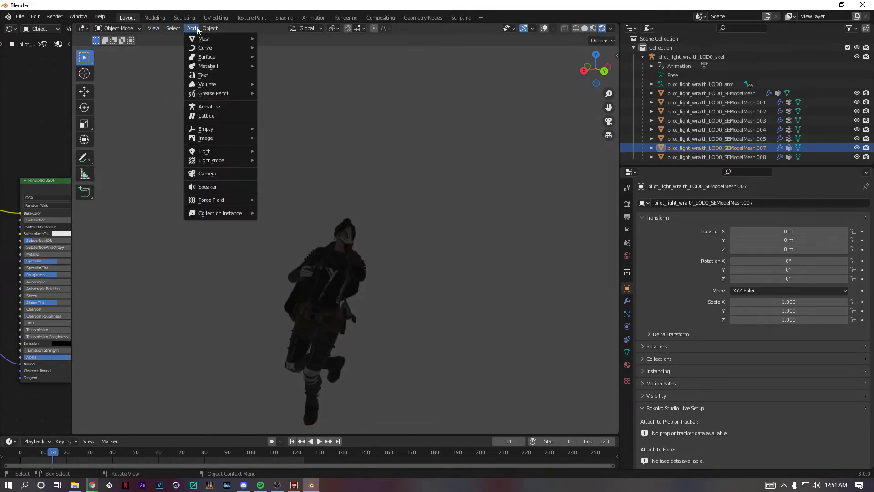
pyautogui.moveTo(223, 152)
pyautogui.click(284, 151)
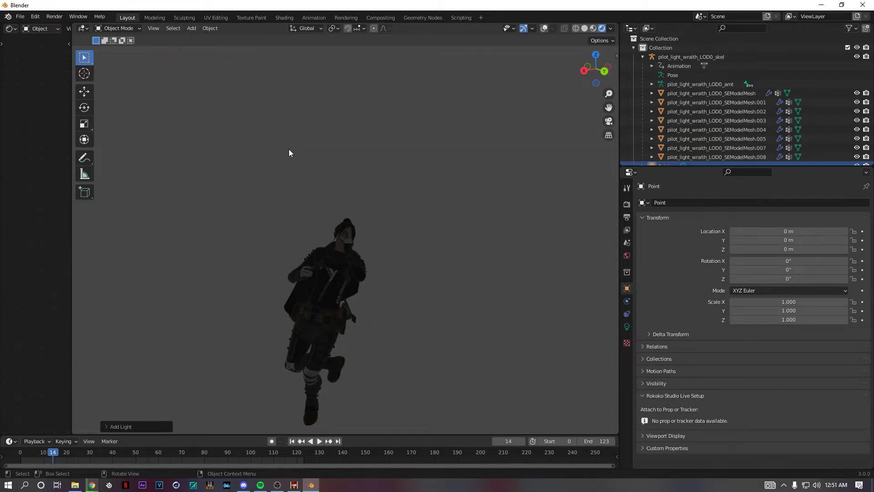
# Raise the point light above the model and reselect it.
pyautogui.click(85, 91)
pyautogui.moveTo(348, 374); pyautogui.dragTo(359, 208)
pyautogui.scroll(5, 361, 212)
pyautogui.press('w')
pyautogui.click(435, 267)
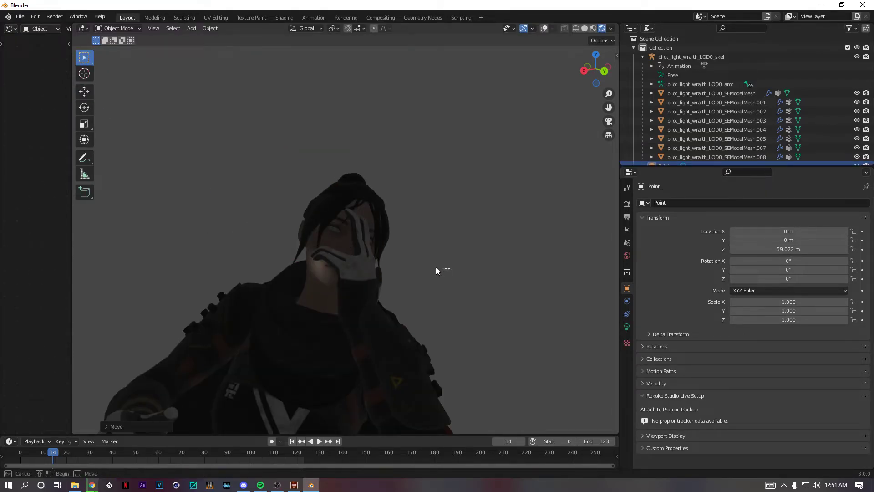
pyautogui.click(716, 156)
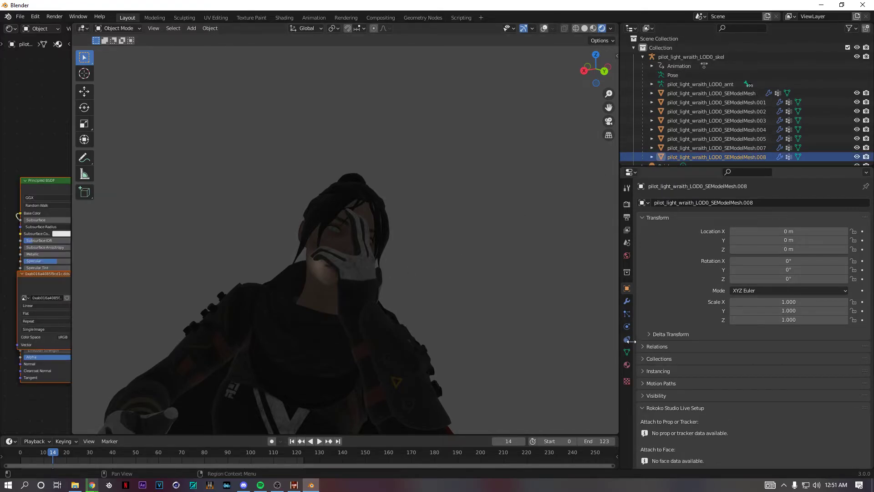
pyautogui.scroll(-1, 691, 150)
pyautogui.click(664, 156)
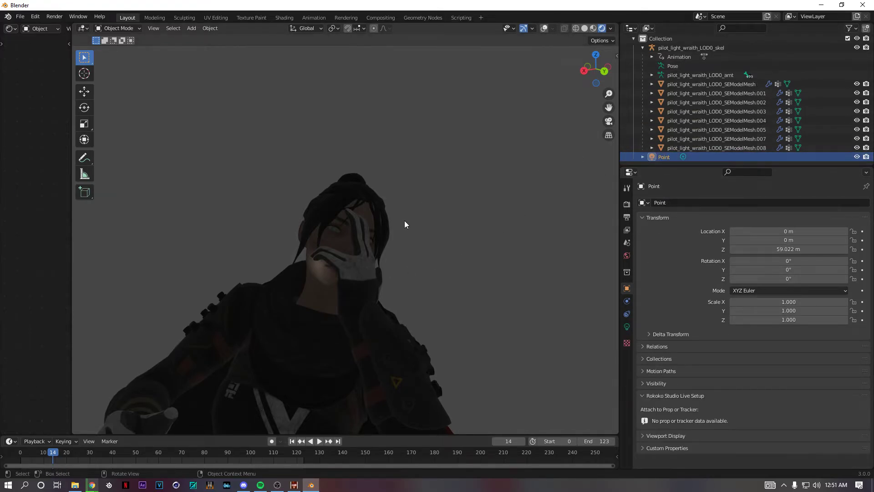
# Set the light's Power, trying 100 W and 500 W before settling on 4000 W.
pyautogui.click(627, 326)
pyautogui.click(798, 267)
pyautogui.write('10')
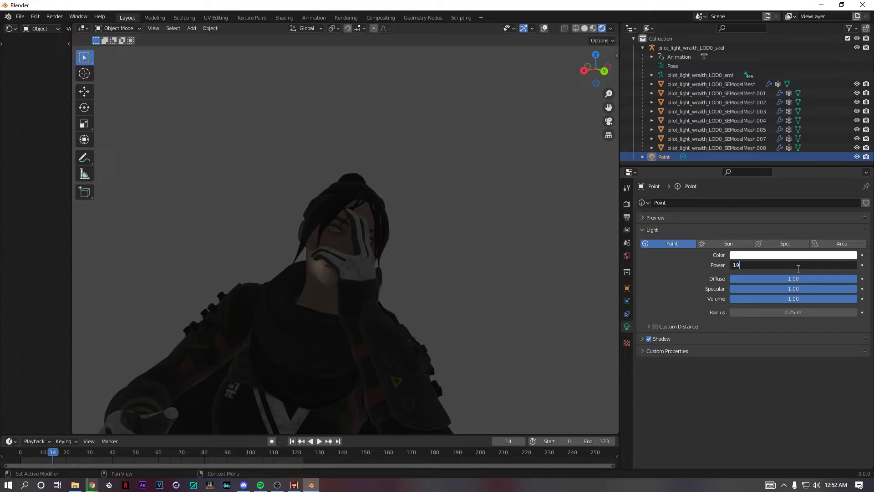
pyautogui.write('0')
pyautogui.press('Return')
pyautogui.click(798, 269)
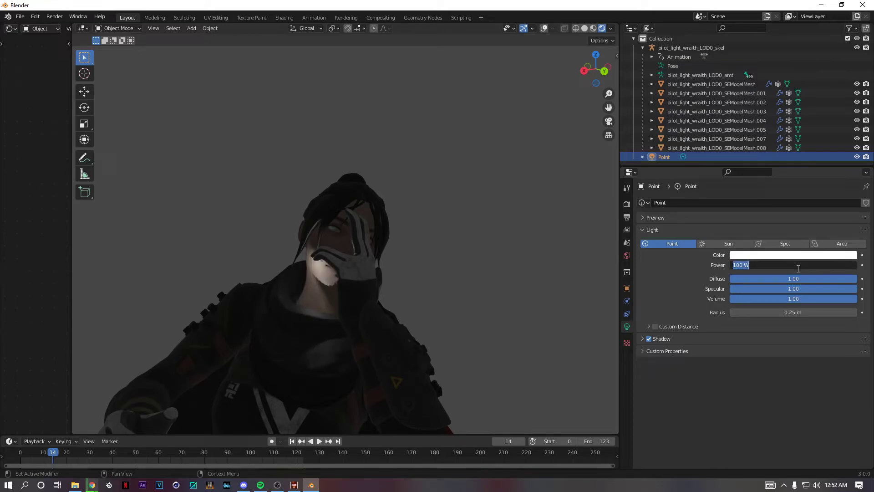
pyautogui.write('500')
pyautogui.press('Return')
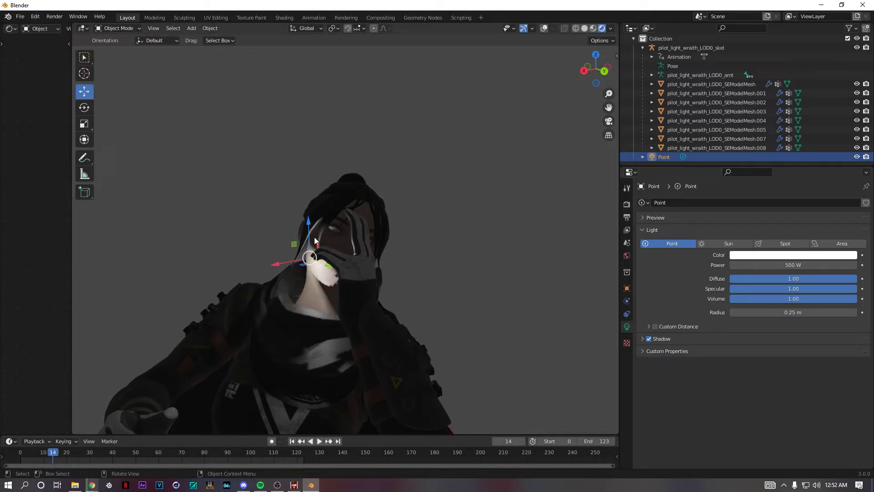
pyautogui.moveTo(270, 266); pyautogui.dragTo(191, 289)
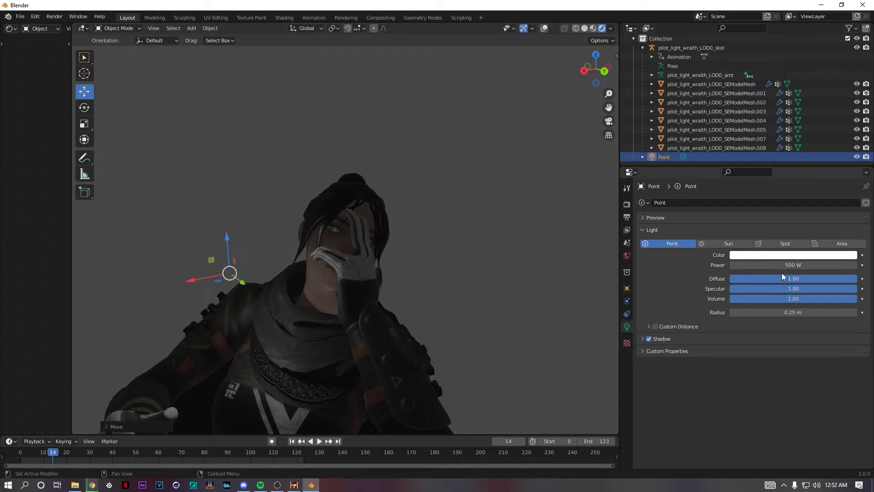
pyautogui.click(776, 265)
pyautogui.write('4000')
pyautogui.press('Return')
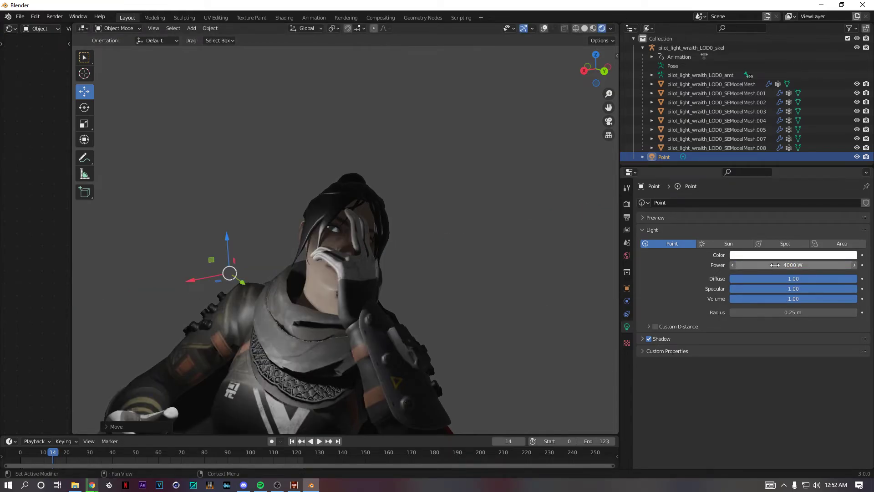
# Move the light along the Y and X axes to sit beside the character.
pyautogui.press('g')
pyautogui.press('y')
pyautogui.click(304, 331)
pyautogui.press('g')
pyautogui.press('x')
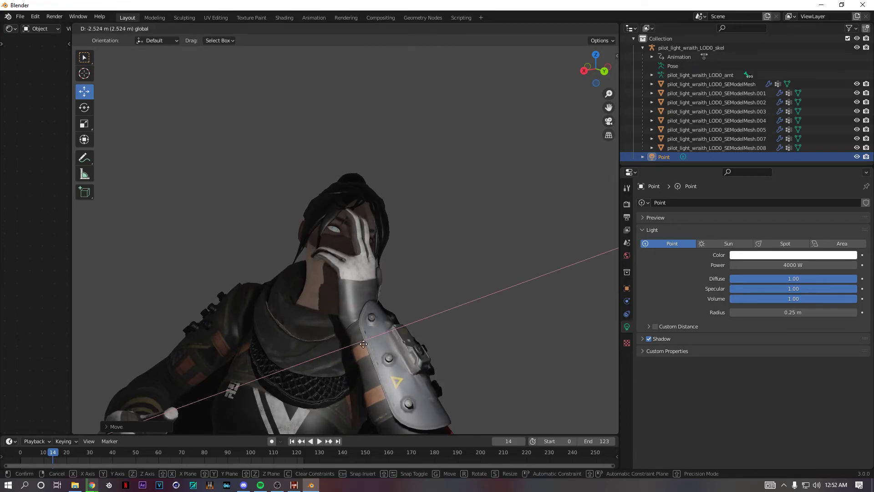
pyautogui.click(172, 410)
pyautogui.scroll(-2, 326, 367)
pyautogui.moveTo(326, 367); pyautogui.dragTo(364, 338, button='middle')
pyautogui.scroll(2, 363, 338)
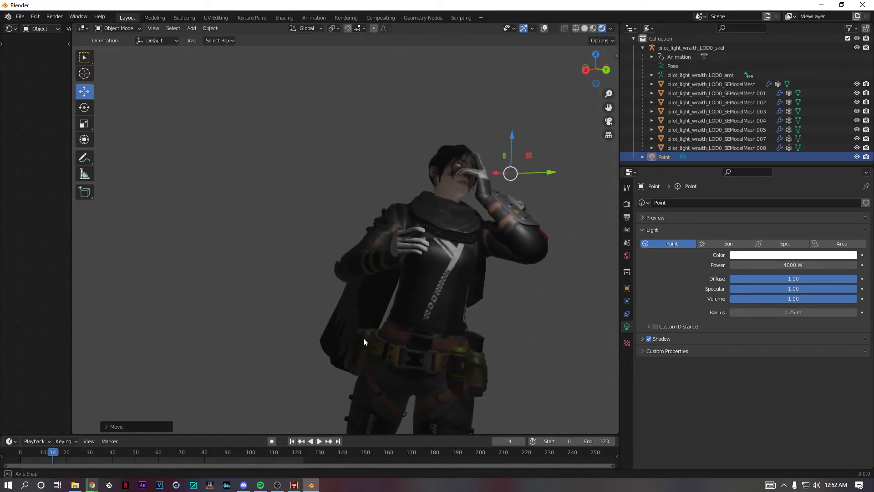
# Lower the light on the Z axis beside her hip and check the lit torso.
pyautogui.press('g')
pyautogui.press('z')
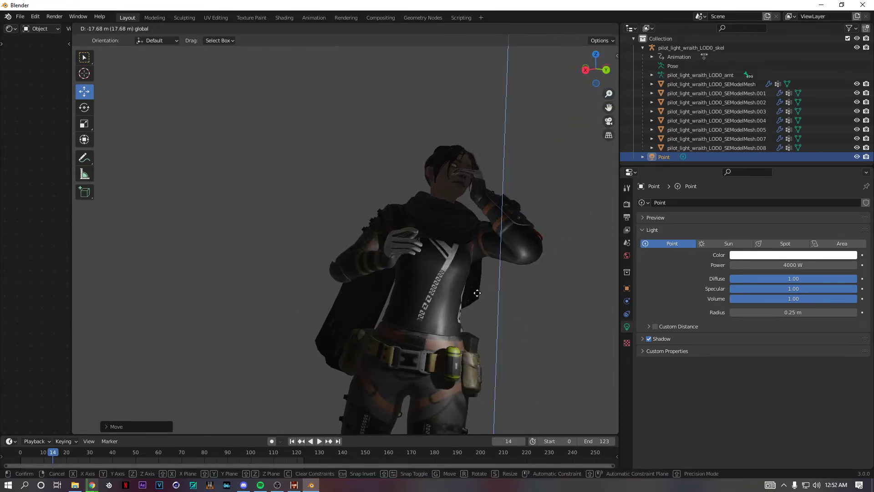
pyautogui.click(424, 280)
pyautogui.scroll(3, 440, 298)
pyautogui.scroll(-3, 441, 299)
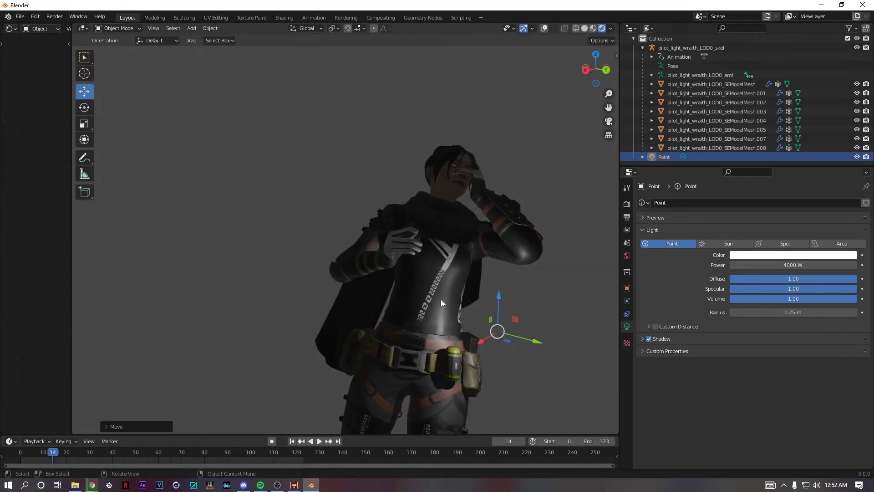
pyautogui.moveTo(441, 299); pyautogui.dragTo(433, 297, button='middle')
pyautogui.scroll(4, 435, 296)
pyautogui.scroll(-4, 435, 297)
# Select the body mesh and delete its old Image Texture node in the shader editor.
pyautogui.click(358, 279)
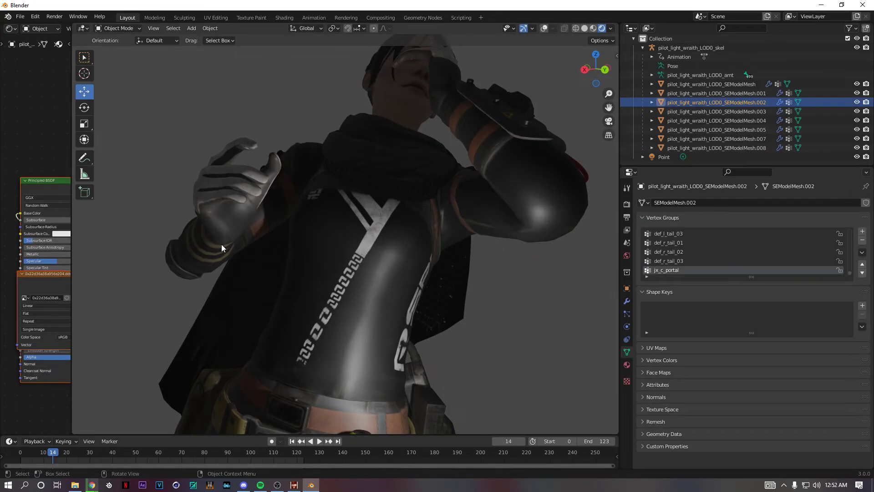
pyautogui.moveTo(72, 248); pyautogui.dragTo(253, 253)
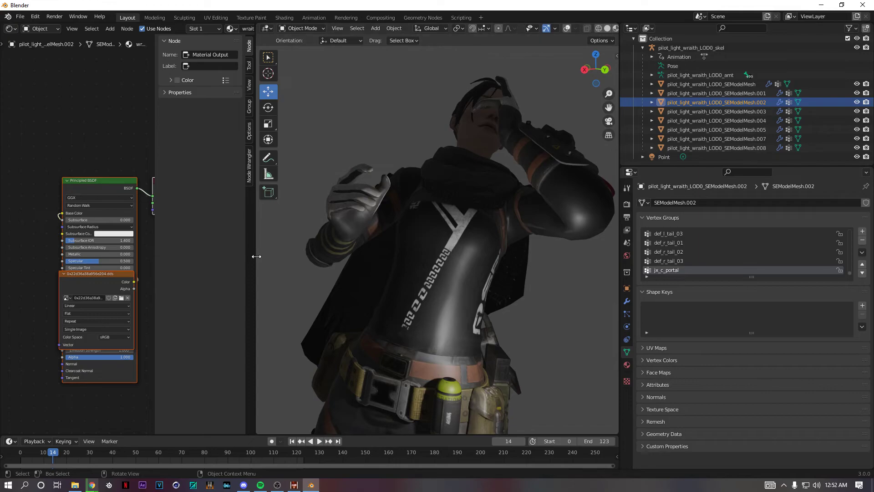
pyautogui.moveTo(95, 284); pyautogui.dragTo(18, 130)
pyautogui.hotkey('alt', 'Tab')
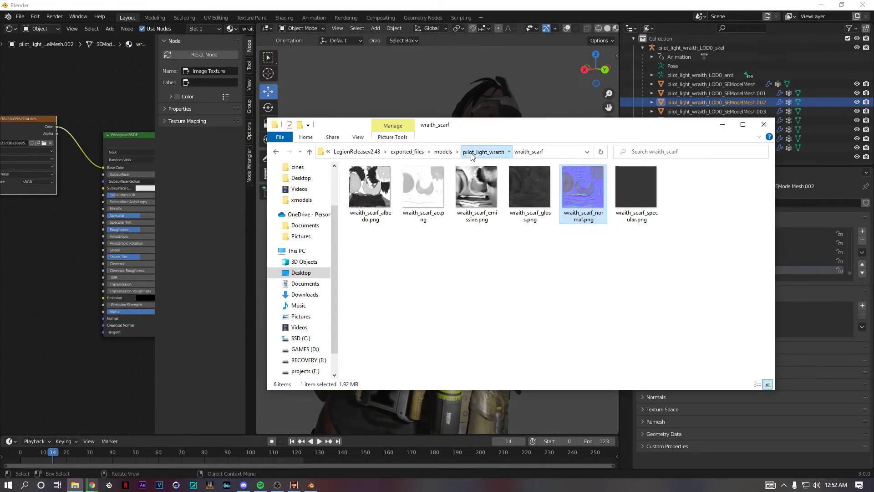
pyautogui.click(429, 144)
pyautogui.click(19, 121)
pyautogui.press('x')
# Connect wraith_body_albedo.png to Base Color and wraith_body_normal.png to Normal of the Principled BSDF.
pyautogui.hotkey('alt', 'Tab')
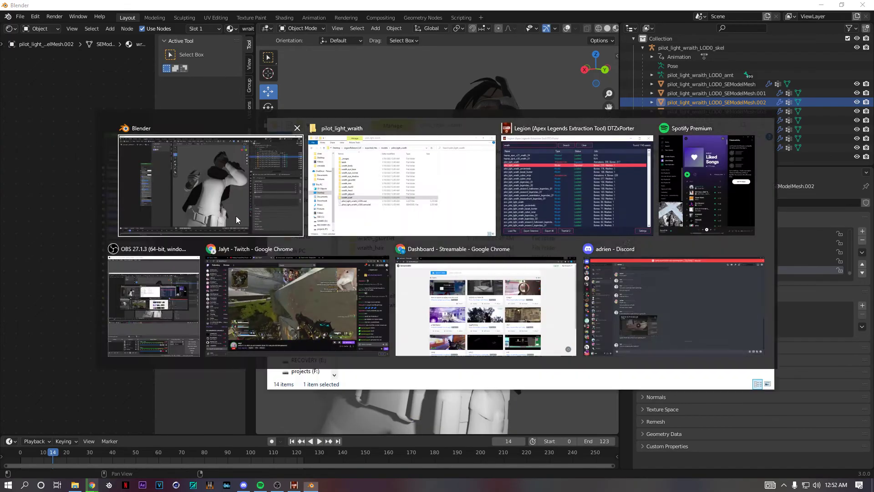
pyautogui.click(378, 200)
pyautogui.doubleClick(378, 201)
pyautogui.moveTo(369, 186); pyautogui.dragTo(23, 166)
pyautogui.moveTo(636, 187); pyautogui.dragTo(13, 263)
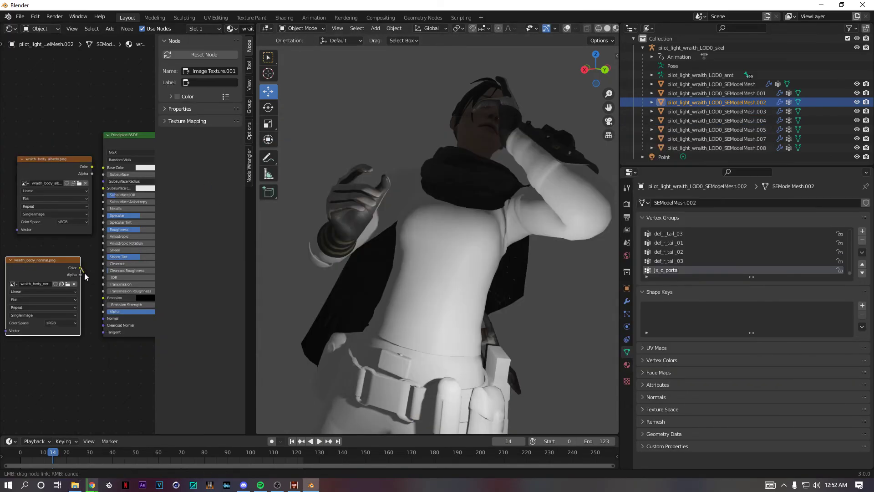
pyautogui.moveTo(80, 267); pyautogui.dragTo(103, 318)
pyautogui.moveTo(73, 171)
pyautogui.mouseDown()
pyautogui.moveTo(50, 160)
pyautogui.moveTo(87, 154)
pyautogui.moveTo(2, 126)
pyautogui.moveTo(105, 167)
pyautogui.mouseUp()
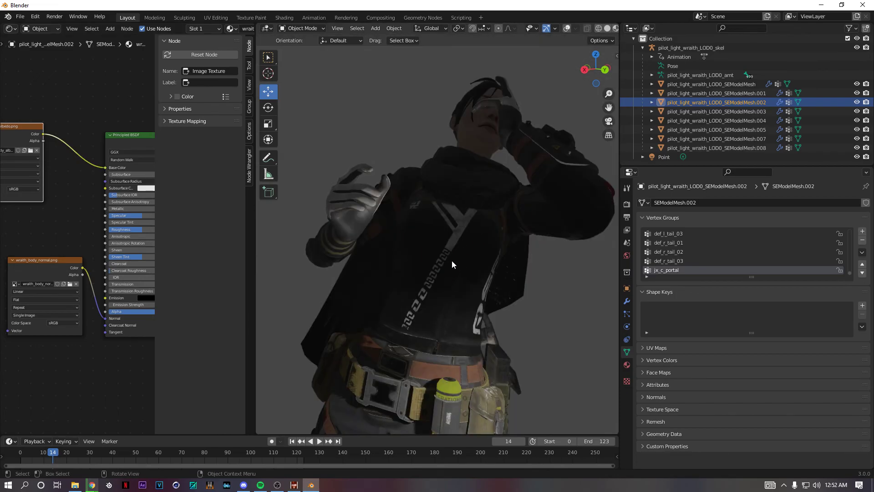
pyautogui.scroll(-4, 470, 244)
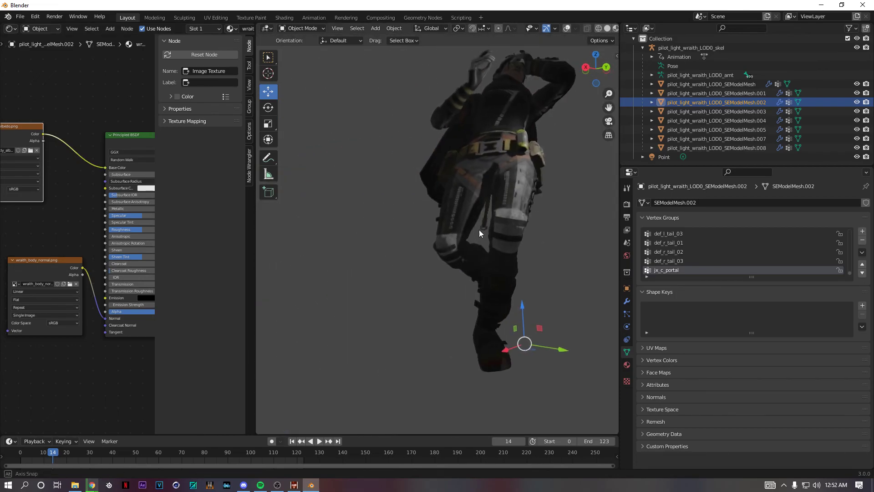